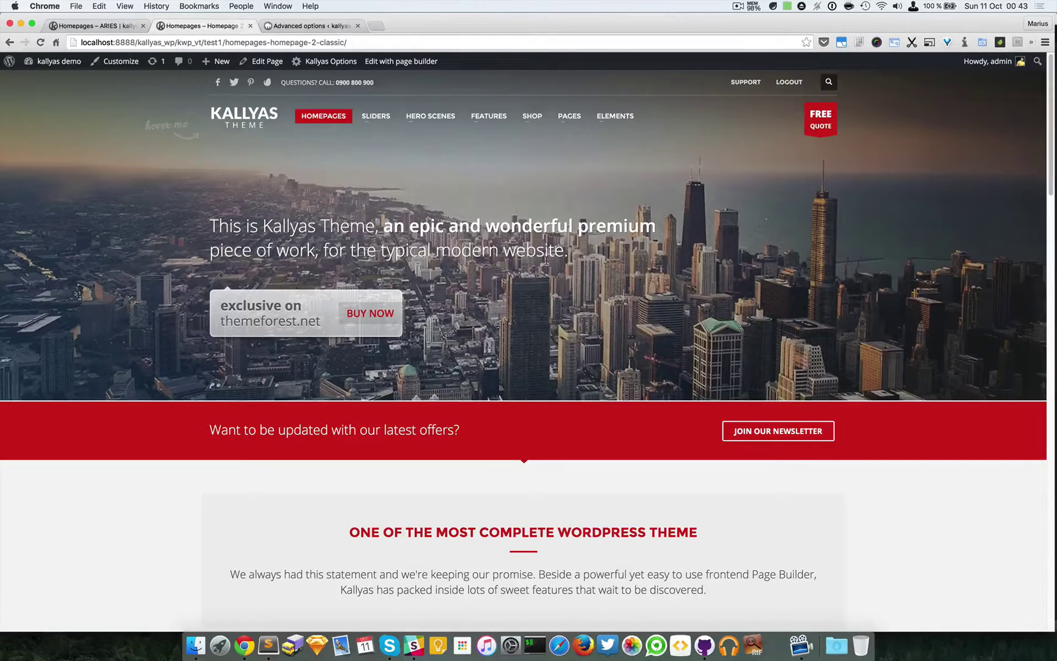
# Reveal the ELEMENTS mega menu in the Kallyas demo's main navigation.
pyautogui.moveTo(617, 115)
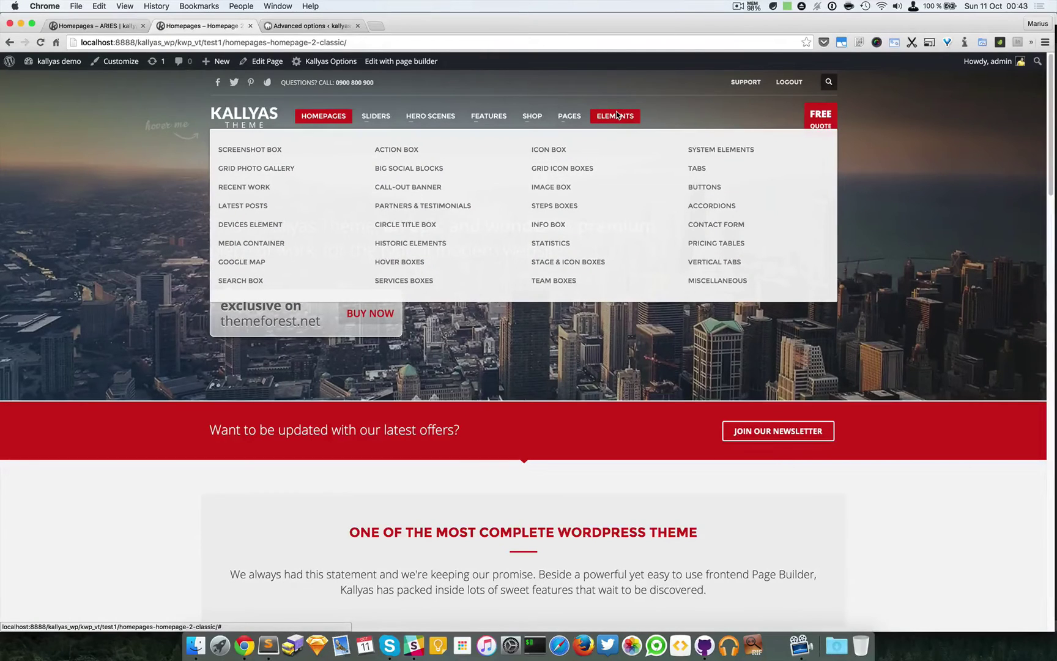
# Open the Contact Form element page in builder edit mode and enlarge the elements panel.
pyautogui.click(712, 224)
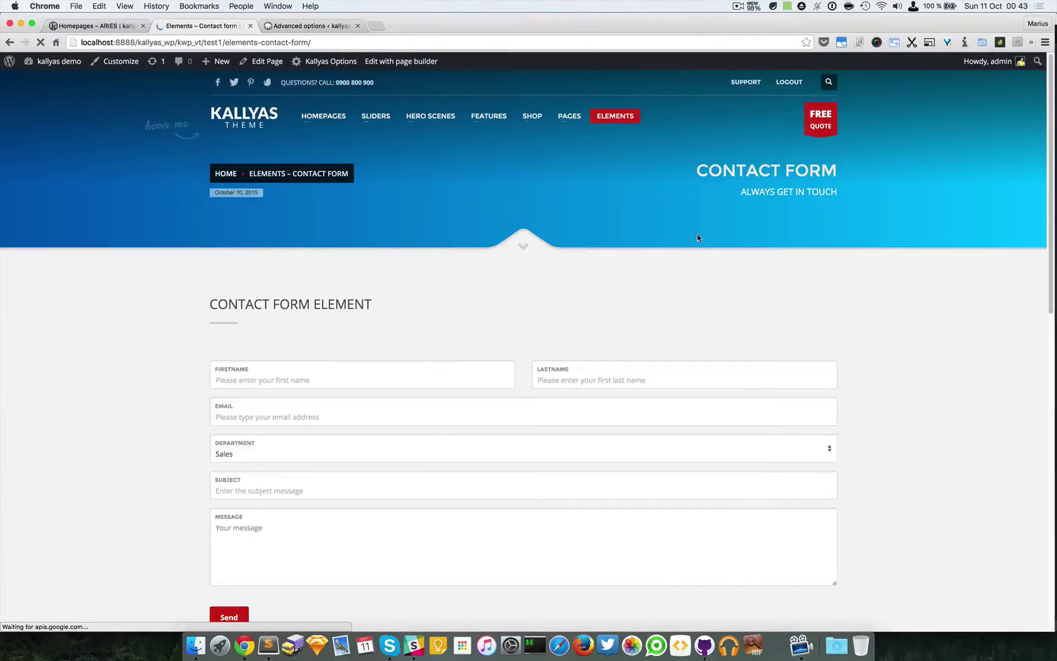
pyautogui.scroll(-1, 760, 247)
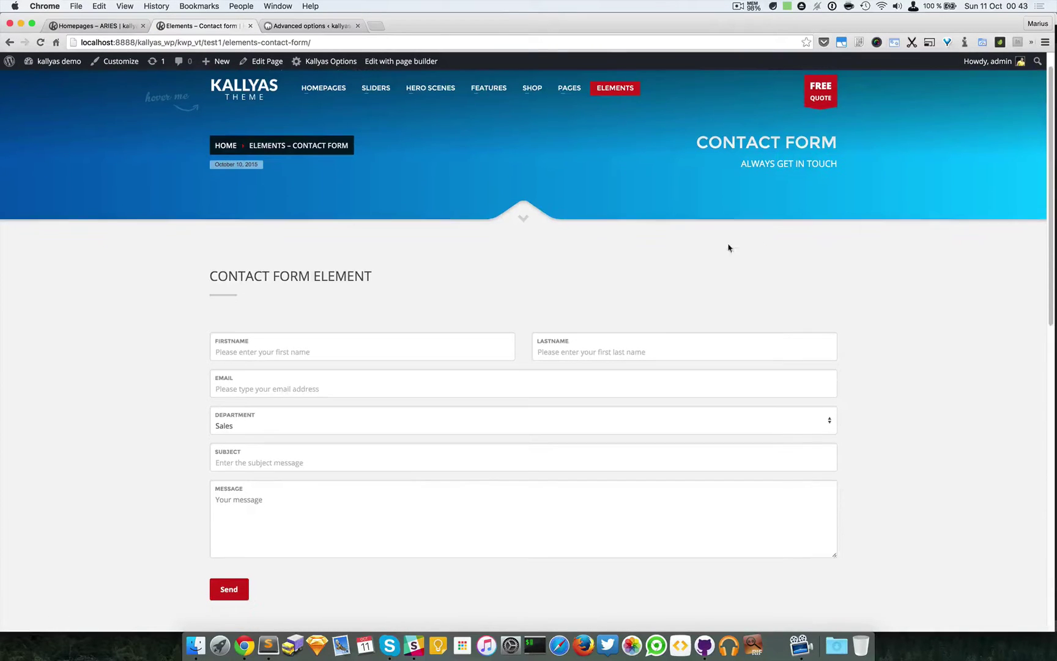
pyautogui.click(418, 59)
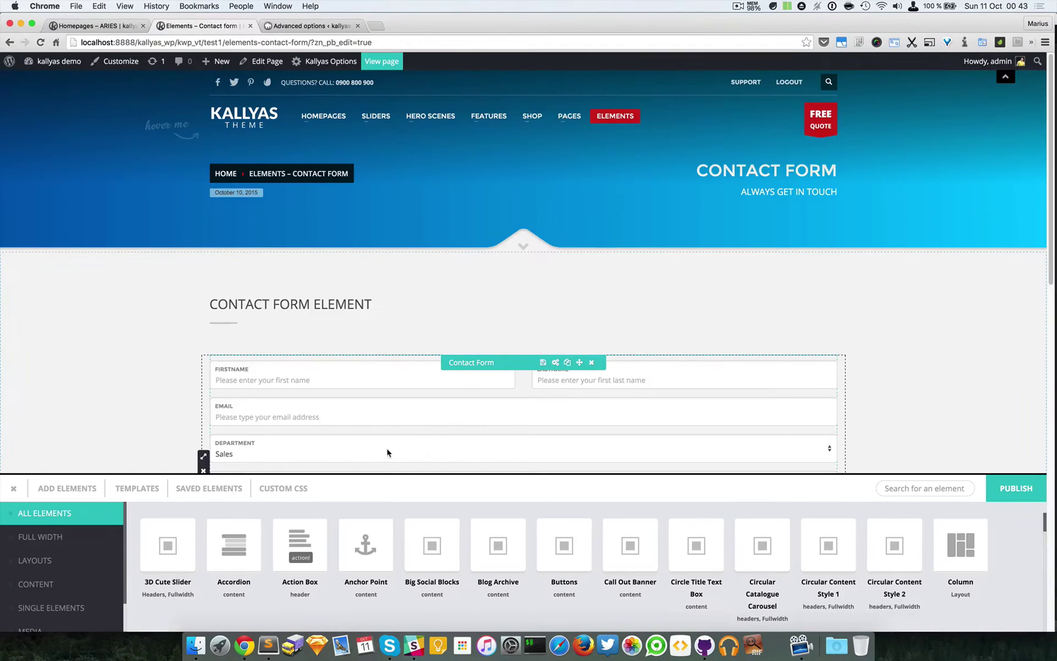
pyautogui.moveTo(379, 473); pyautogui.dragTo(372, 451)
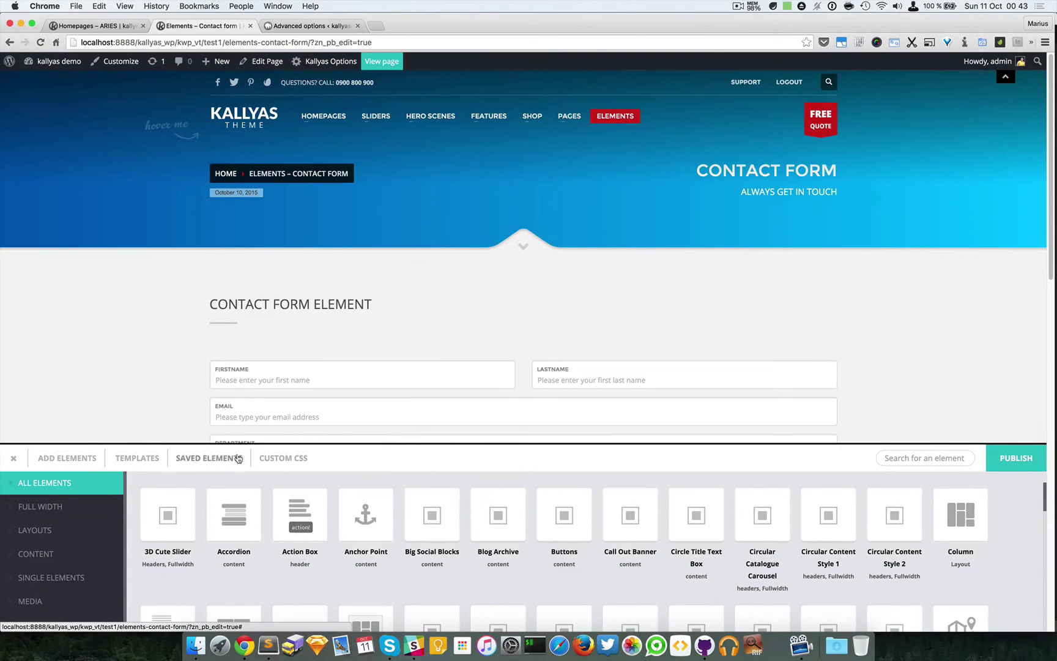
# Show the empty Templates > Saved Elements list and scroll down to the contact form section.
pyautogui.click(152, 461)
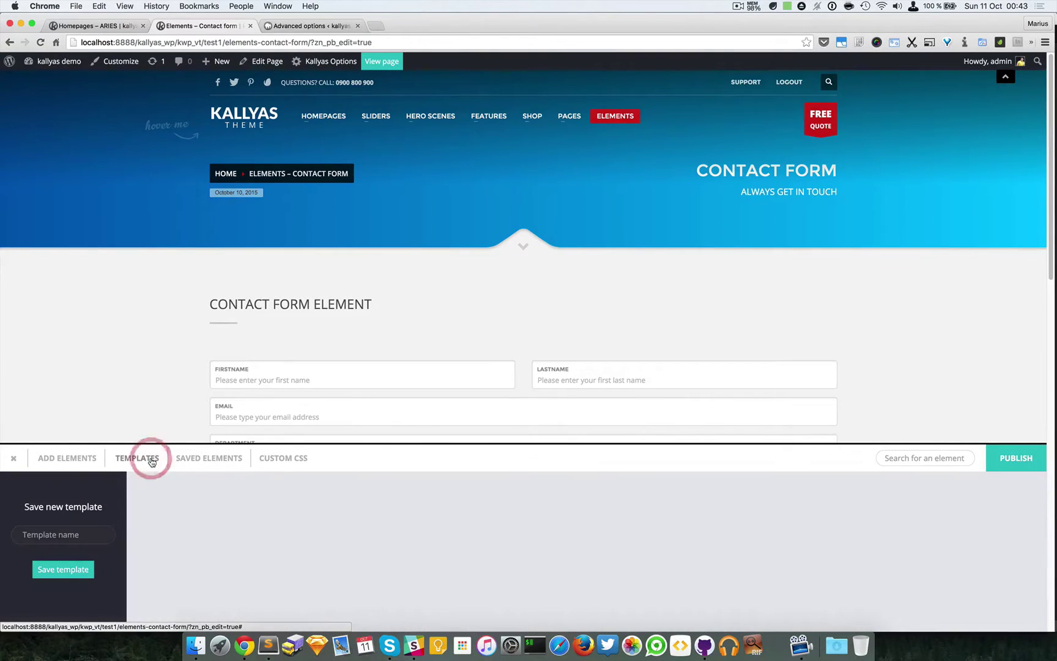
pyautogui.click(190, 463)
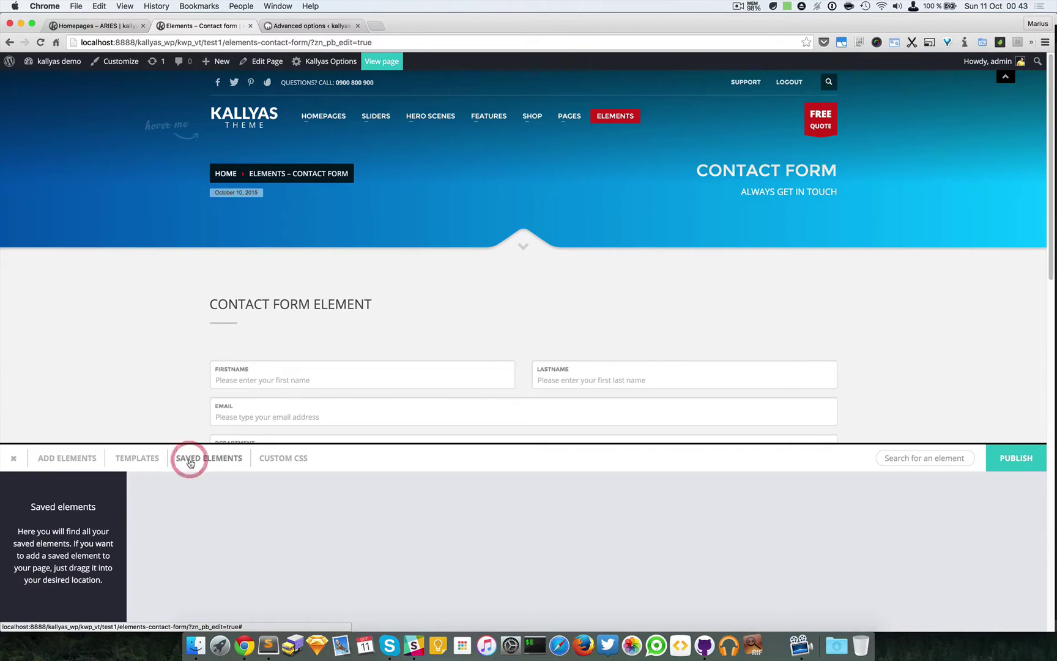
pyautogui.moveTo(444, 340)
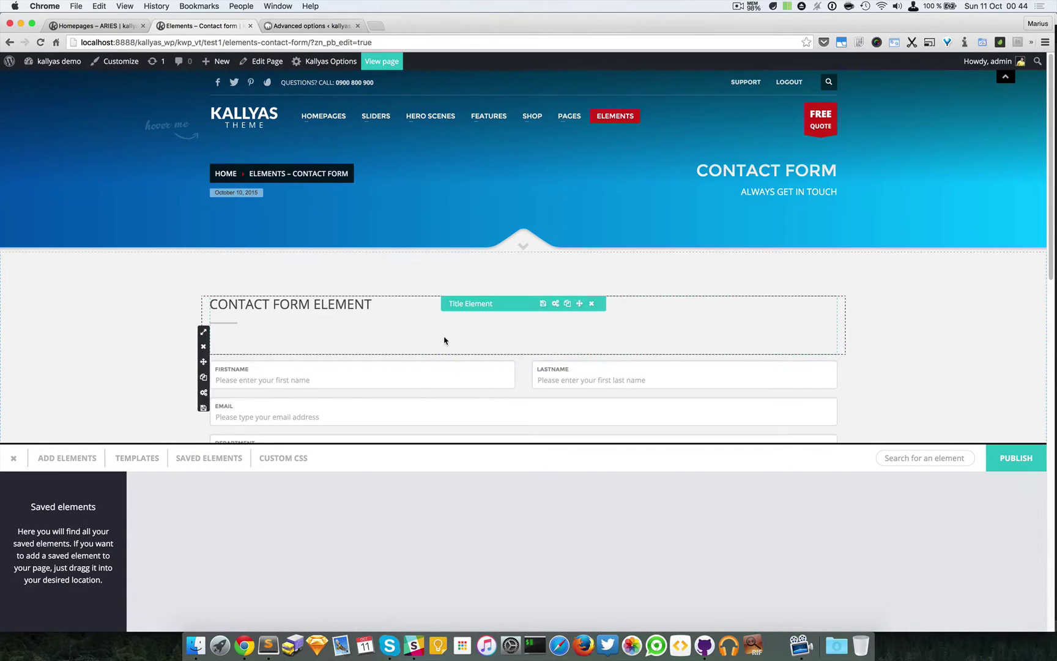
pyautogui.scroll(-3, 493, 338)
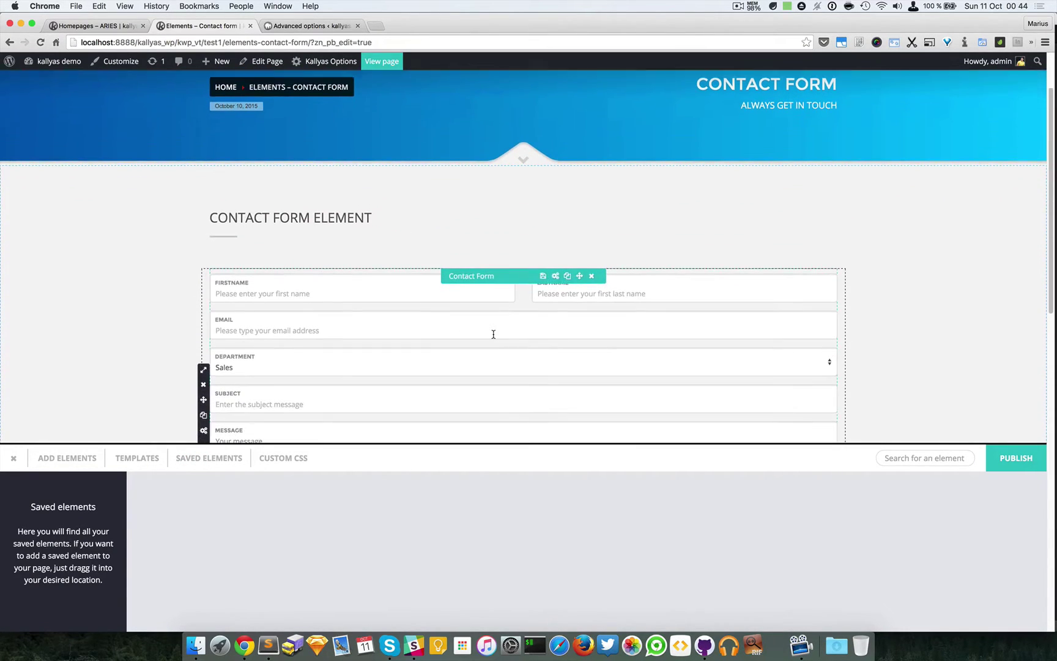
pyautogui.scroll(-5, 493, 334)
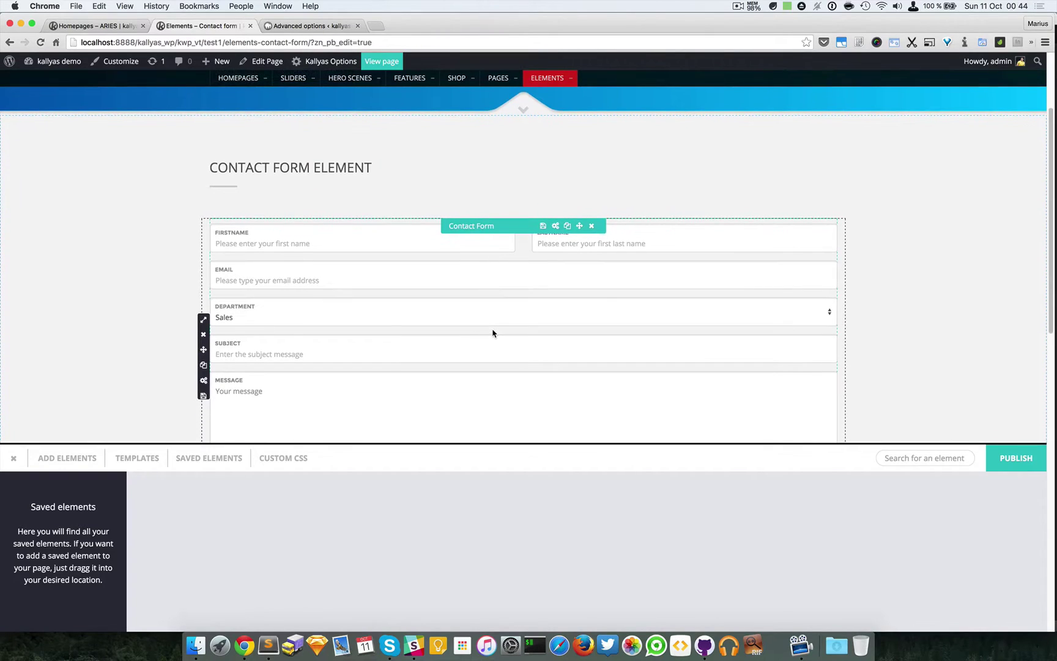
pyautogui.scroll(-1, 493, 334)
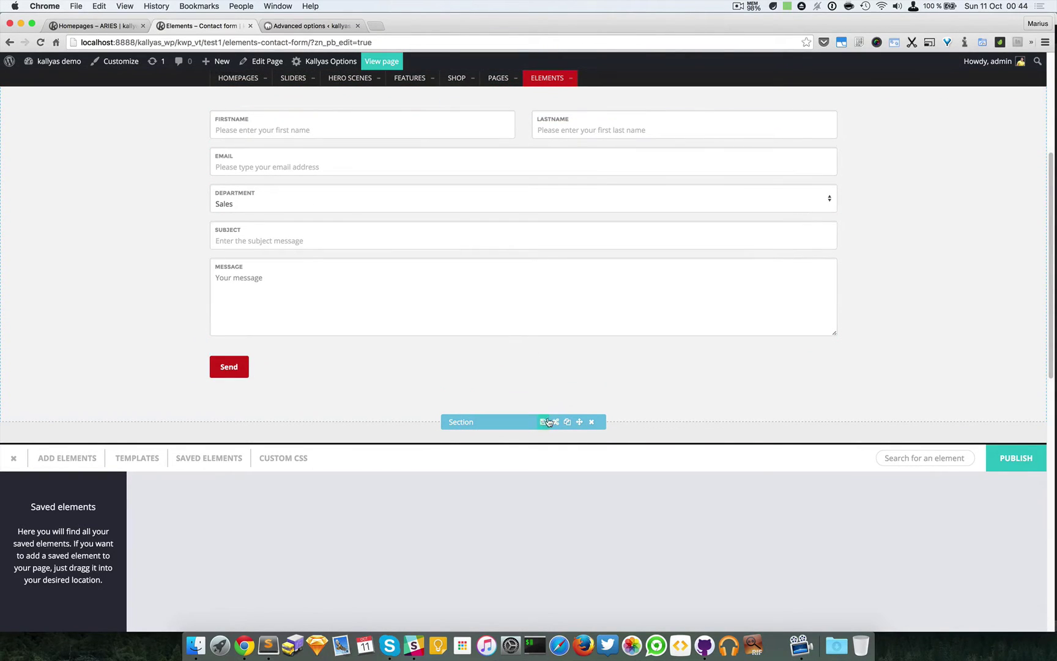
pyautogui.scroll(4, 553, 275)
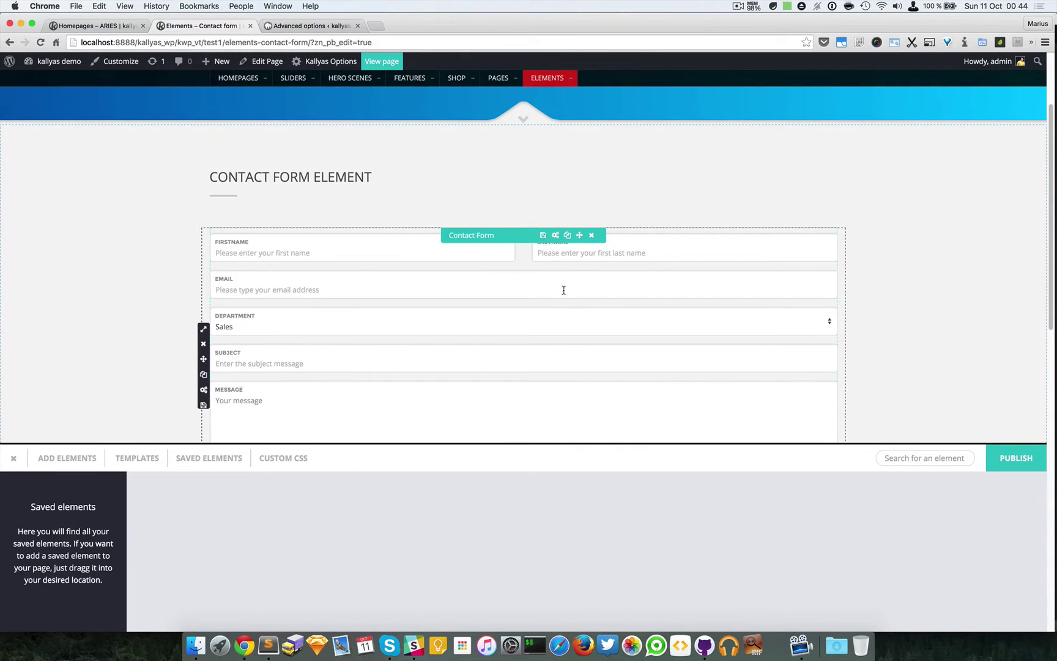
pyautogui.scroll(-9, 567, 309)
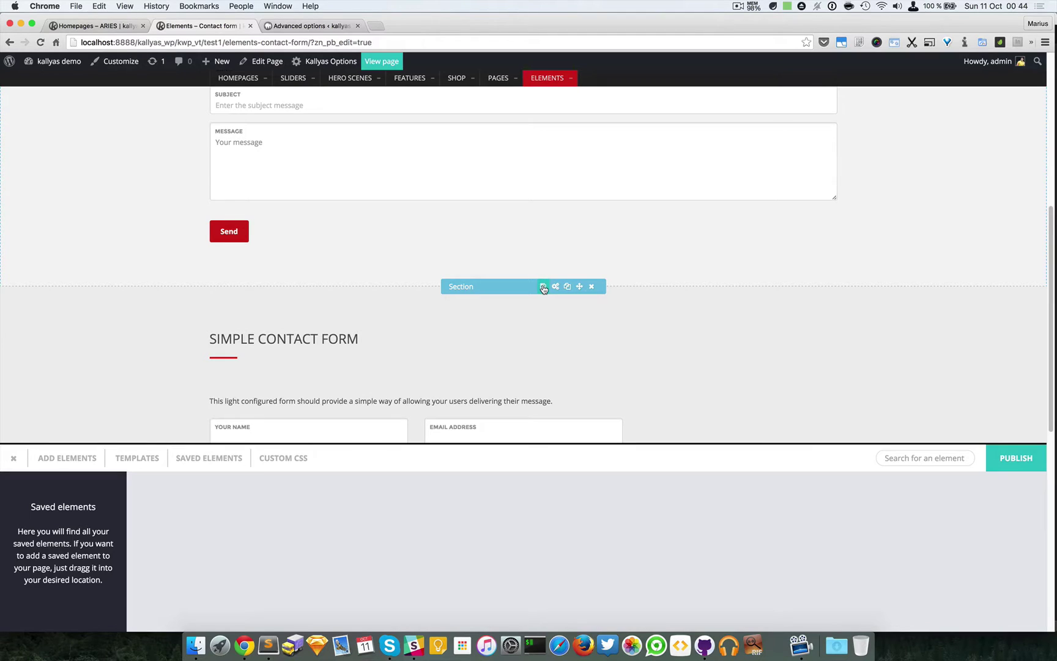
# Save the contact form section as an element named 'Contact form section'.
pyautogui.click(543, 287)
pyautogui.click(529, 360)
pyautogui.write('Contact form section')
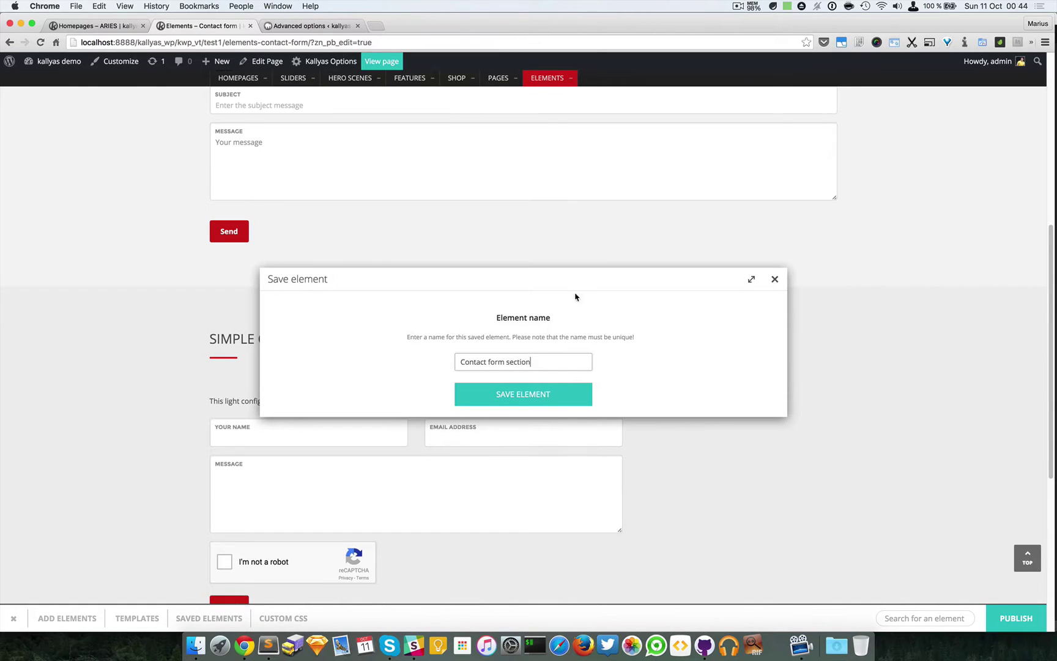
pyautogui.click(550, 395)
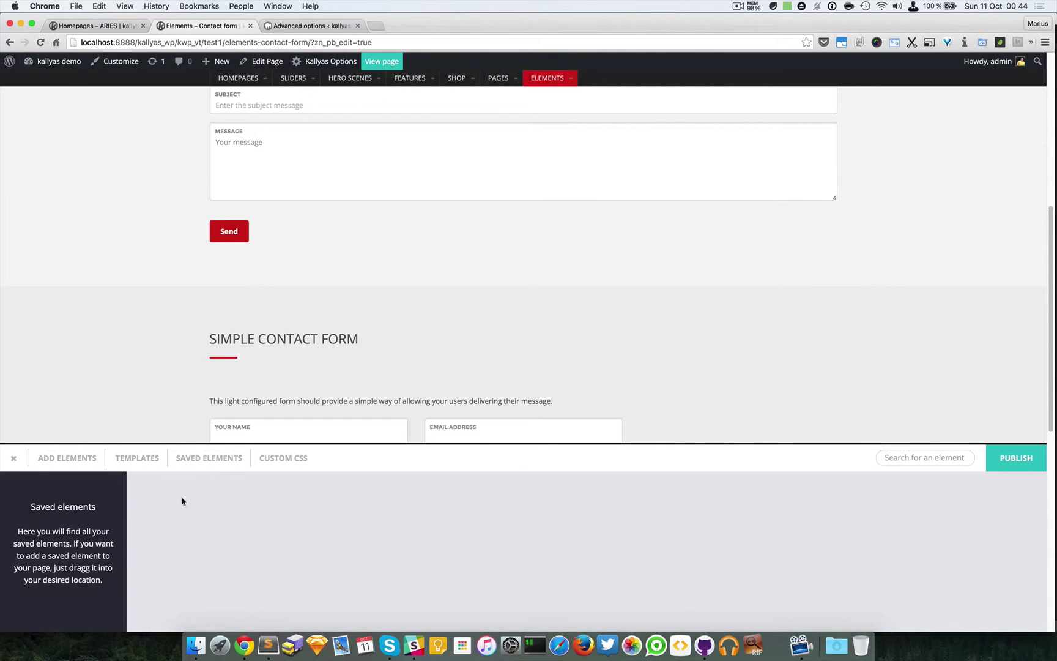
# Reload the builder despite unsaved changes and show the Saved Elements list.
pyautogui.click(40, 42)
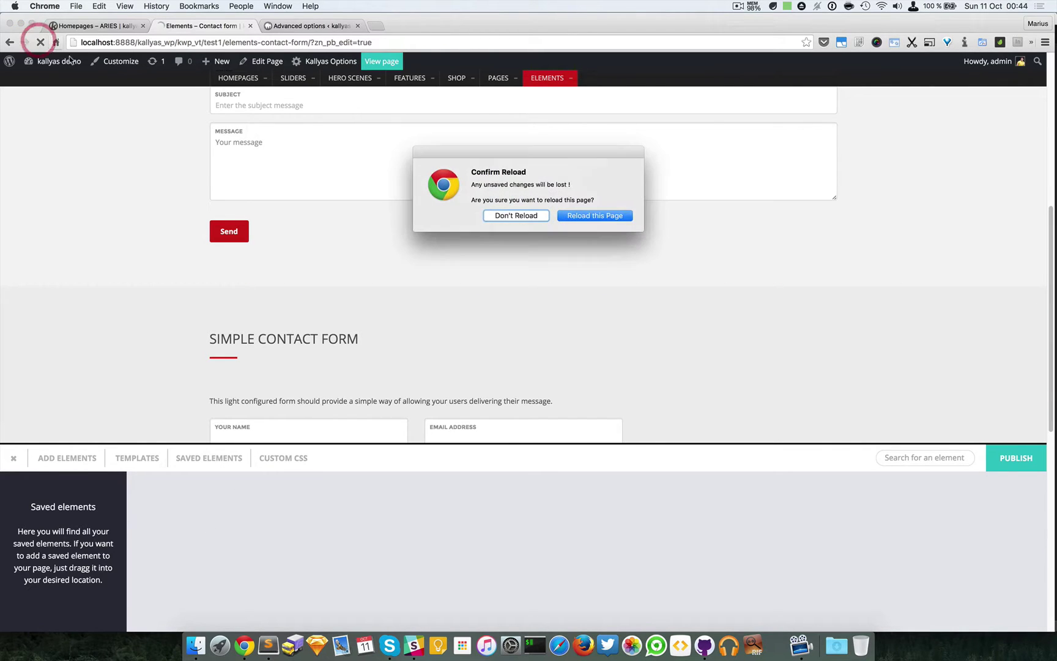
pyautogui.click(596, 216)
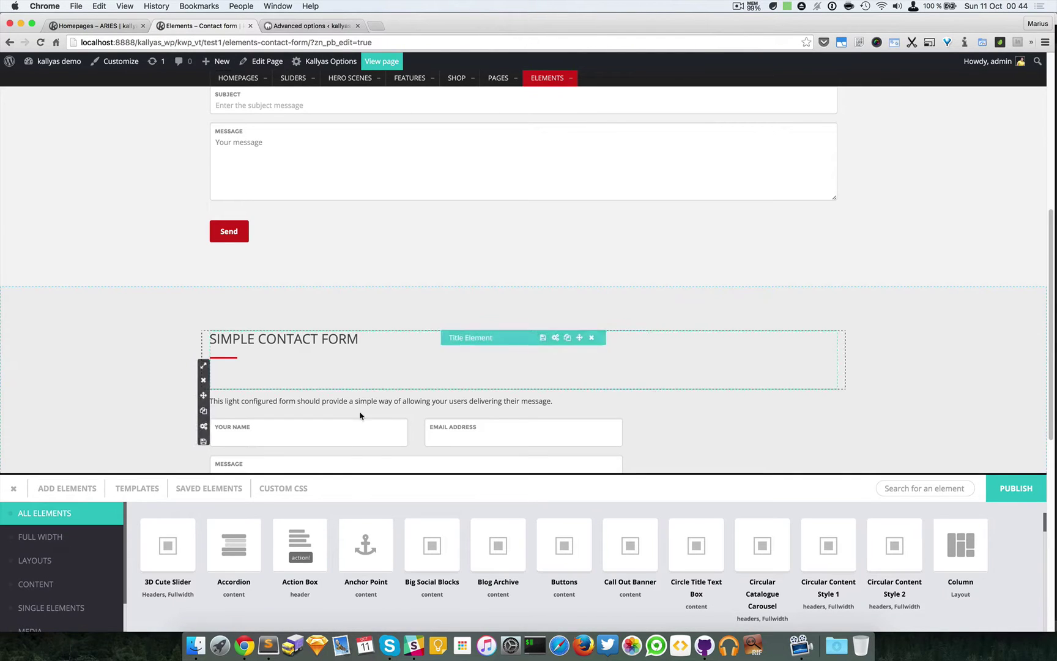
pyautogui.click(224, 488)
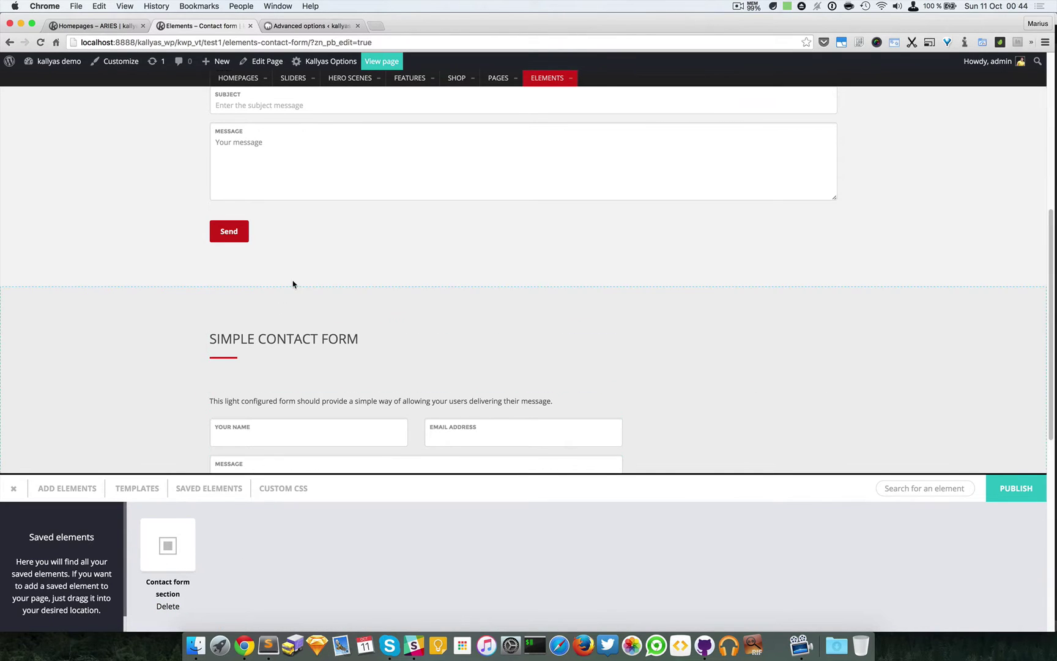
# Start a new page from the admin bar's New > Page menu.
pyautogui.scroll(10, 331, 282)
pyautogui.moveTo(212, 68)
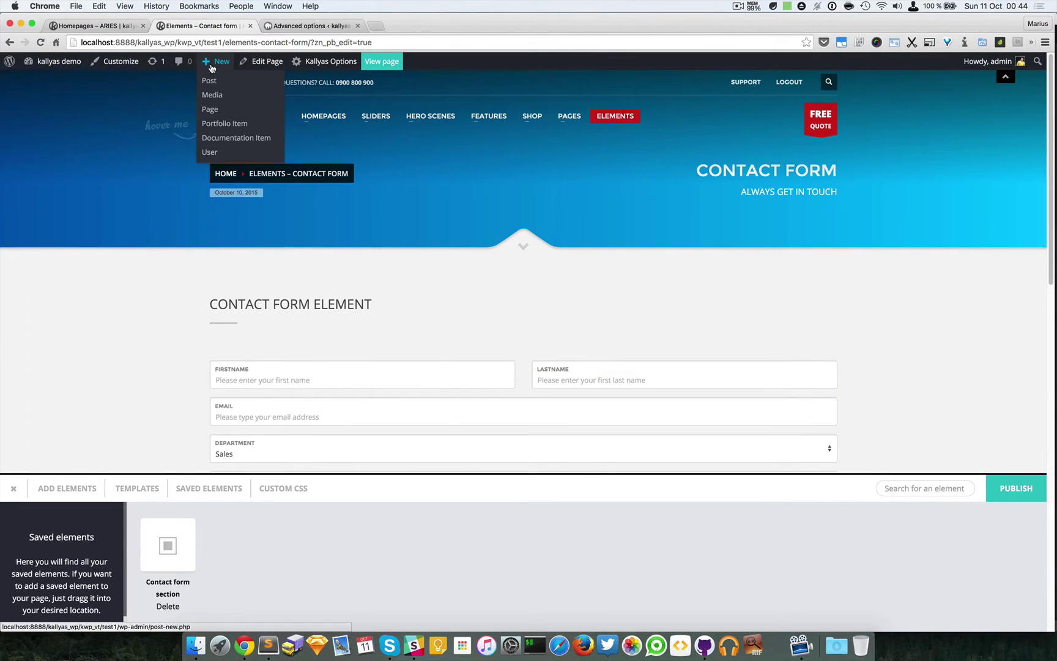
pyautogui.scroll(-1, 728, 272)
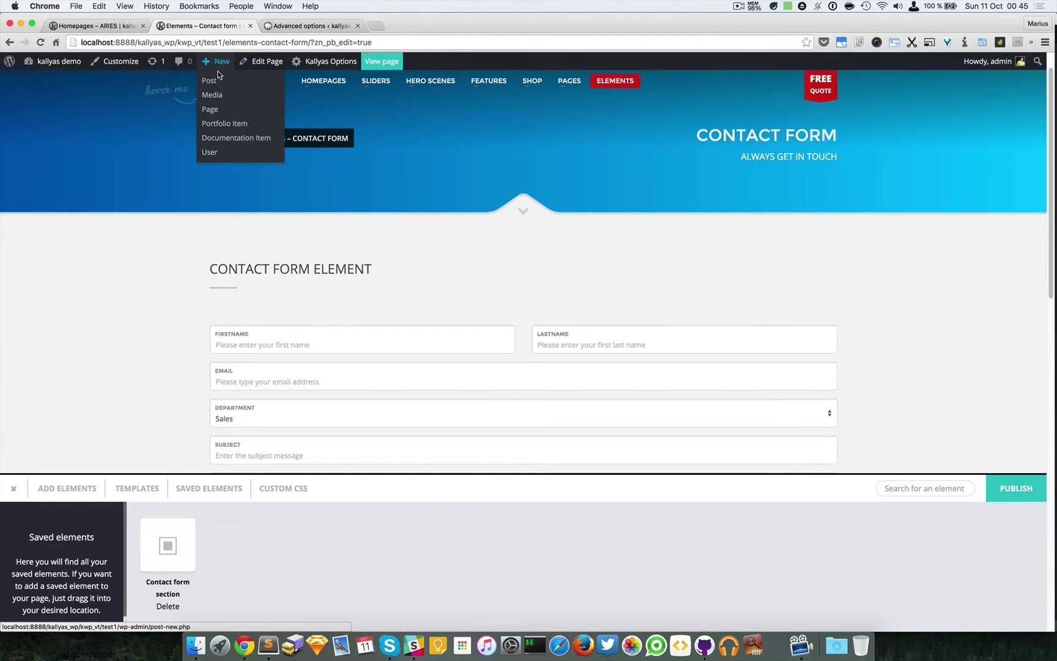
pyautogui.click(217, 108)
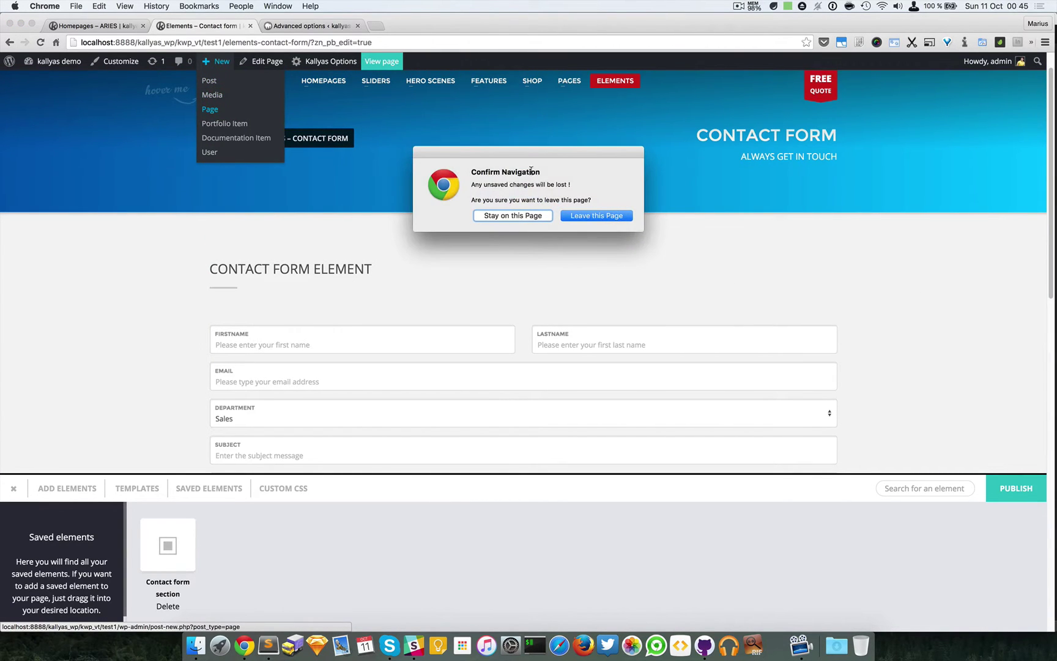
# Create and publish 'Testing page 1' with the page builder enabled, then open it in the builder.
pyautogui.click(610, 218)
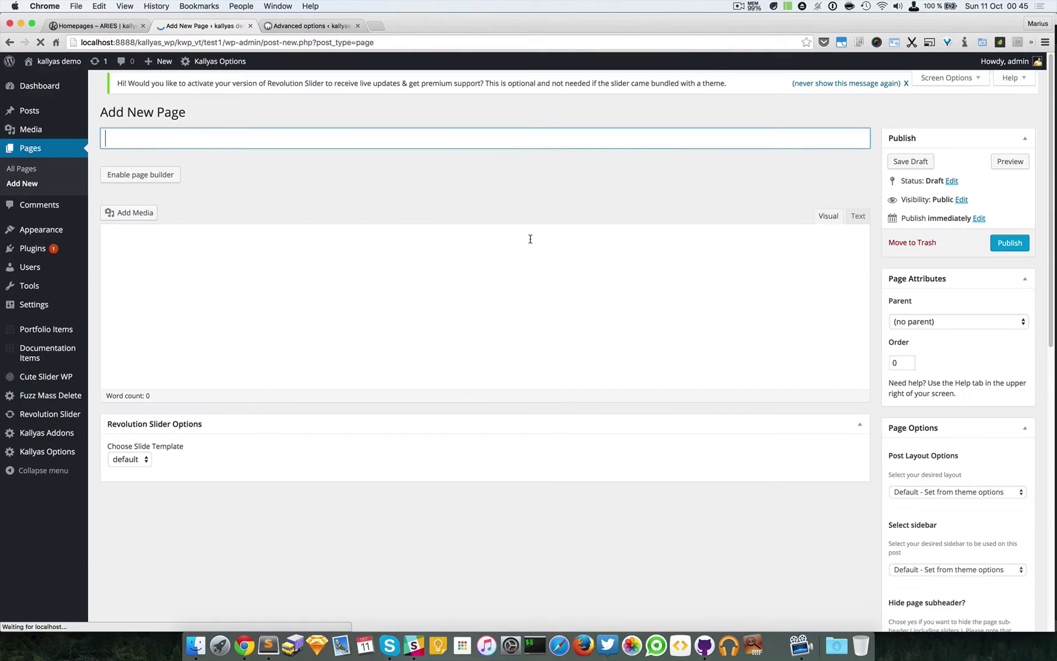
pyautogui.write('Testing page 1')
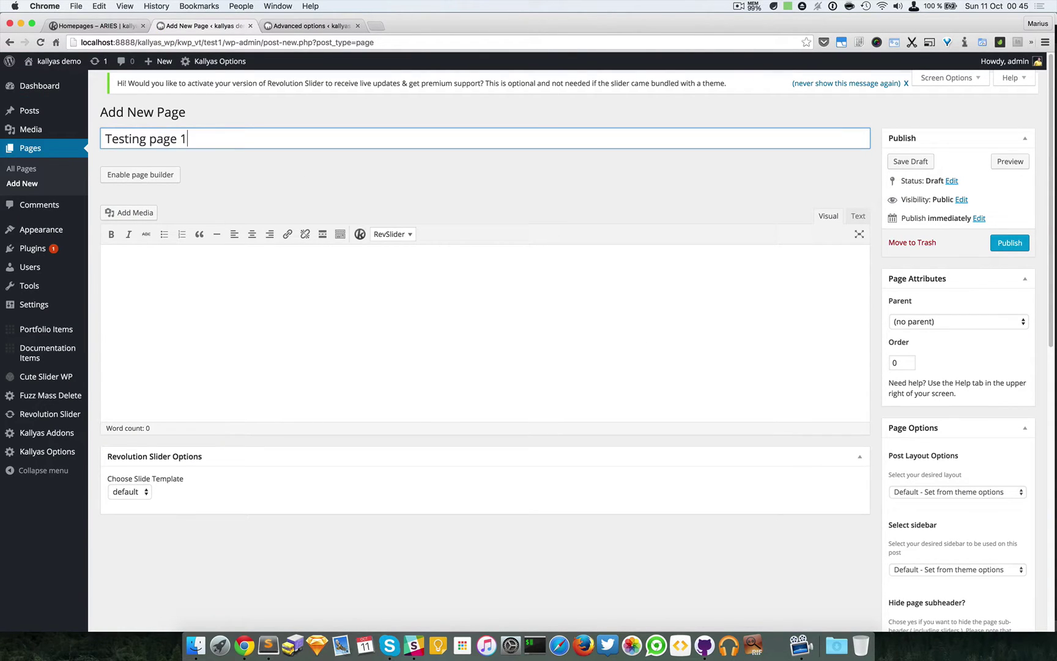
pyautogui.click(171, 174)
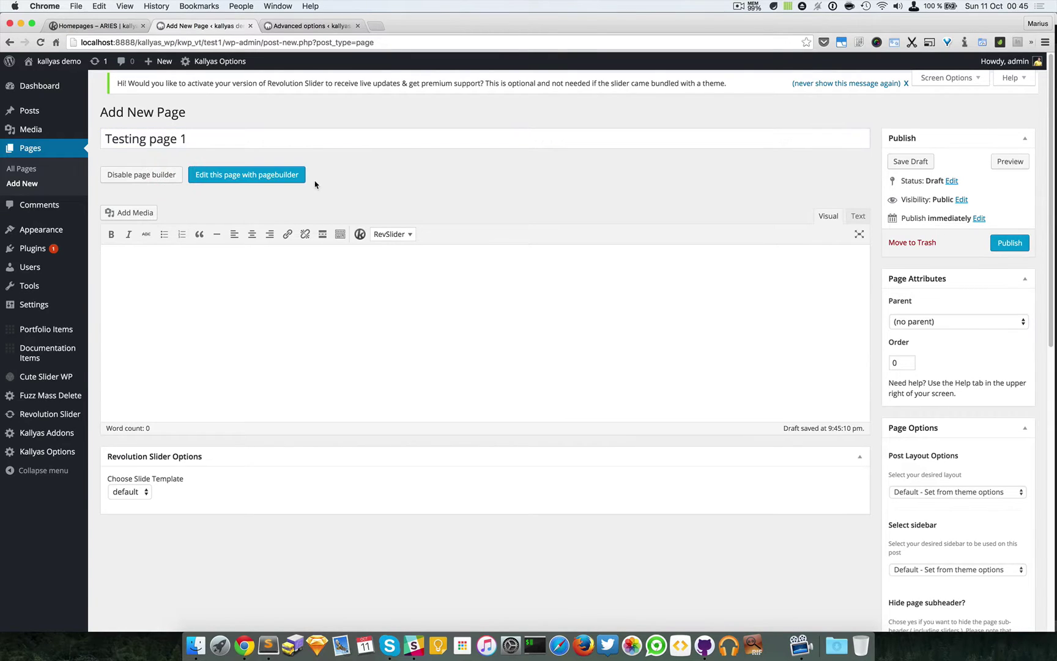
pyautogui.click(1010, 243)
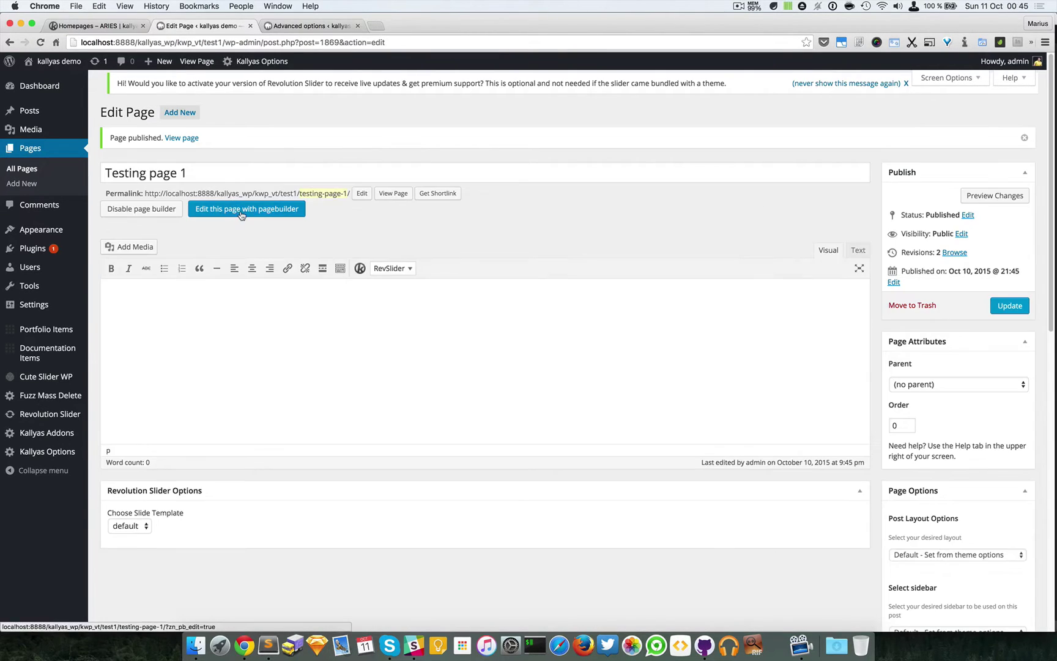
pyautogui.click(241, 211)
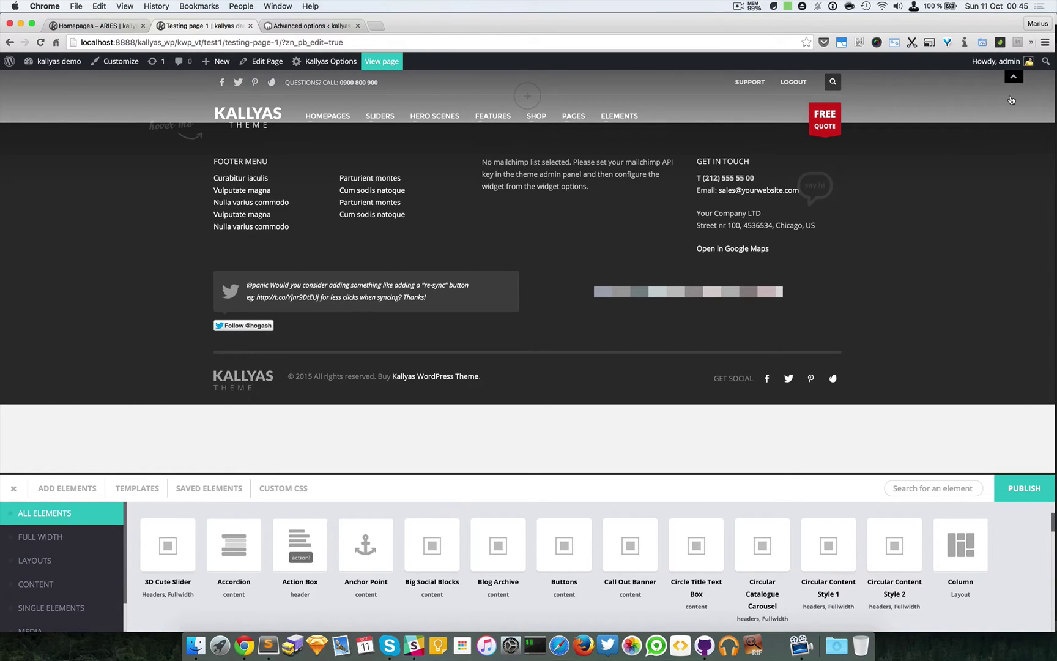
# Add a Section element, found by searching 'section', to the top of the page.
pyautogui.click(963, 487)
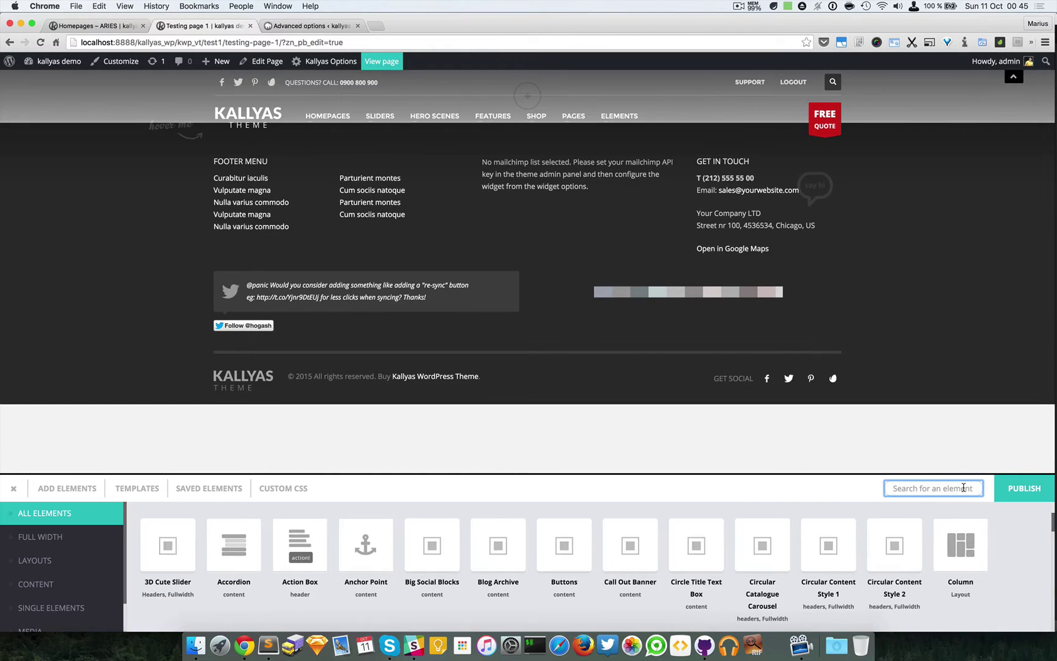
pyautogui.write('section')
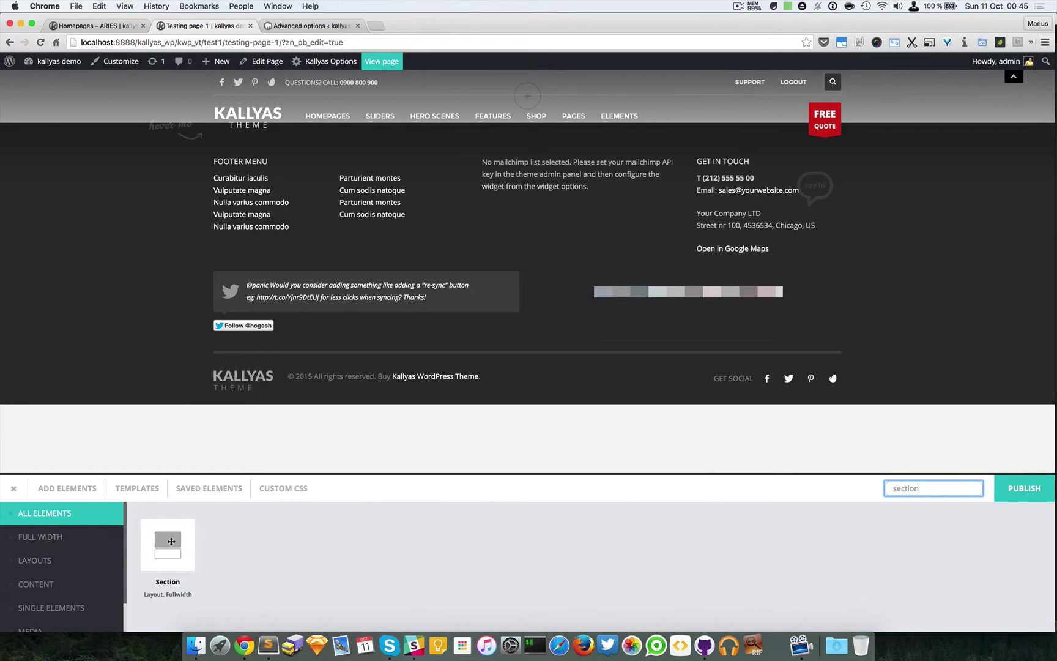
pyautogui.moveTo(172, 541); pyautogui.dragTo(546, 107)
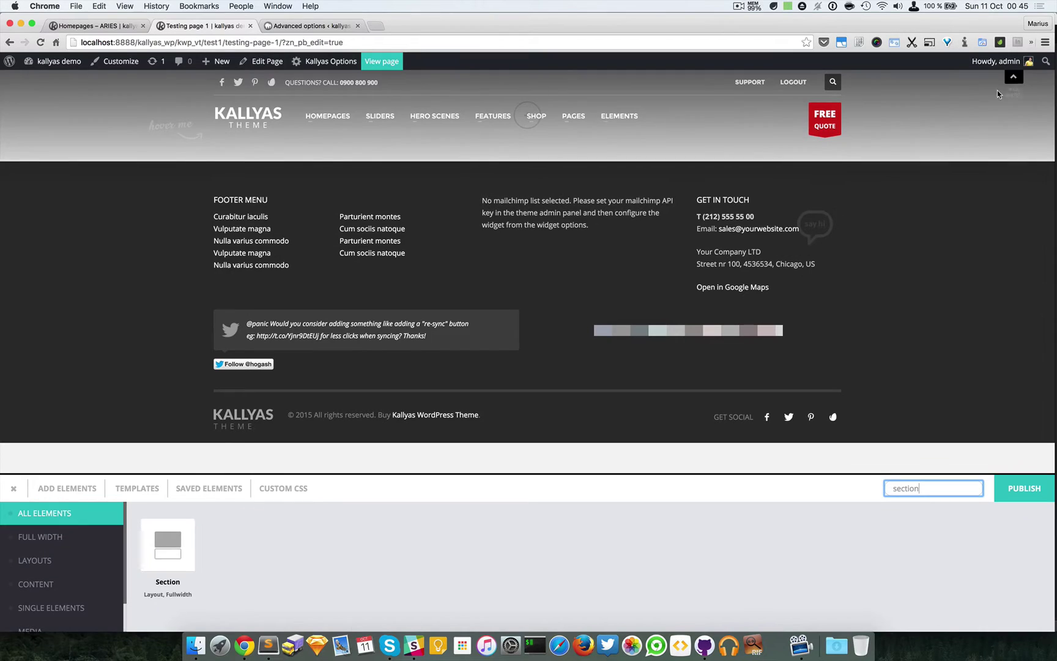
pyautogui.click(1008, 85)
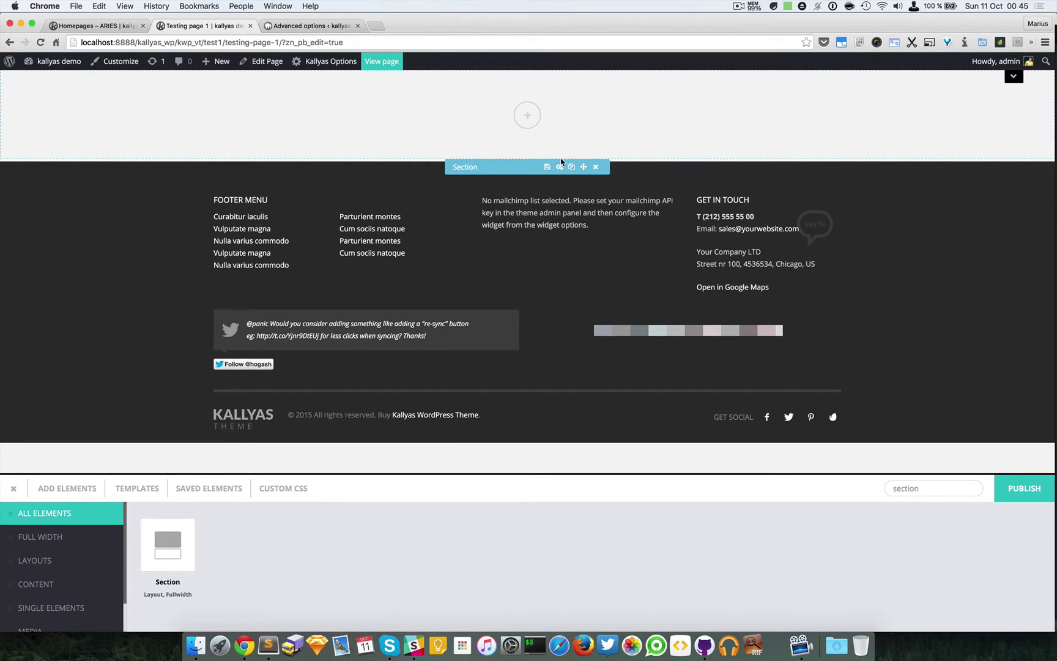
# Set the section's top padding to 138 and bottom padding to 137.
pyautogui.click(559, 165)
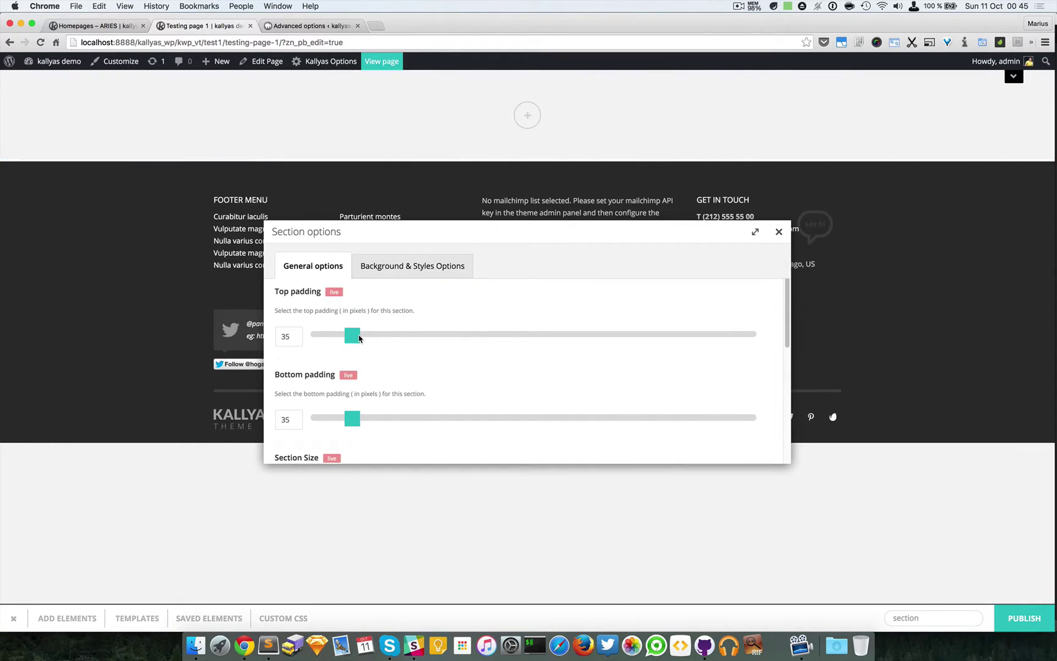
pyautogui.moveTo(359, 339); pyautogui.dragTo(468, 335)
pyautogui.moveTo(354, 421); pyautogui.dragTo(466, 419)
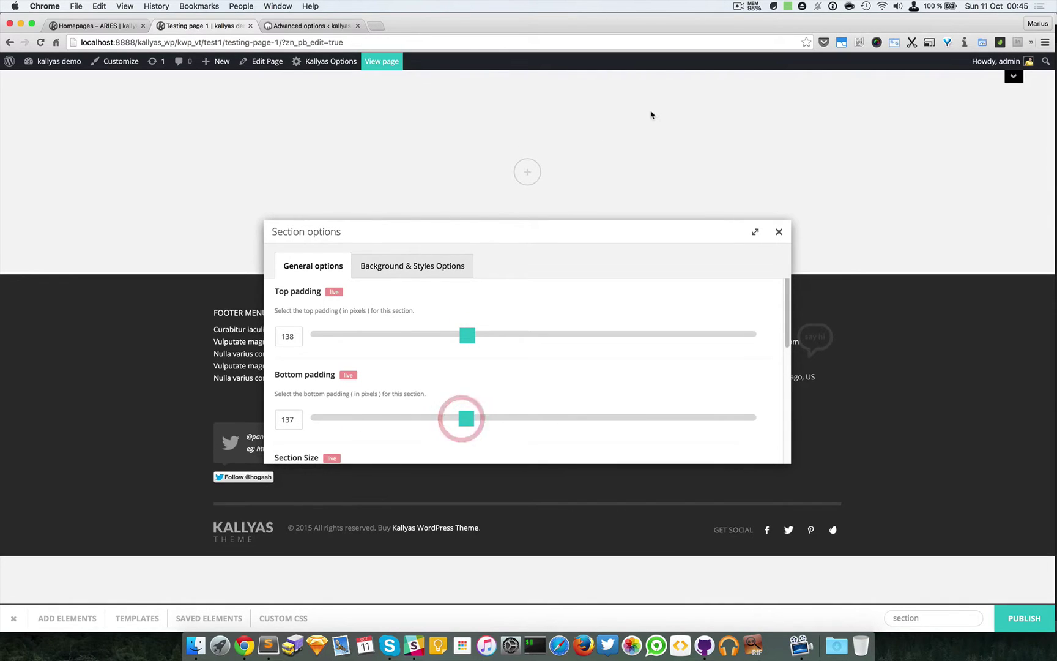
pyautogui.click(780, 232)
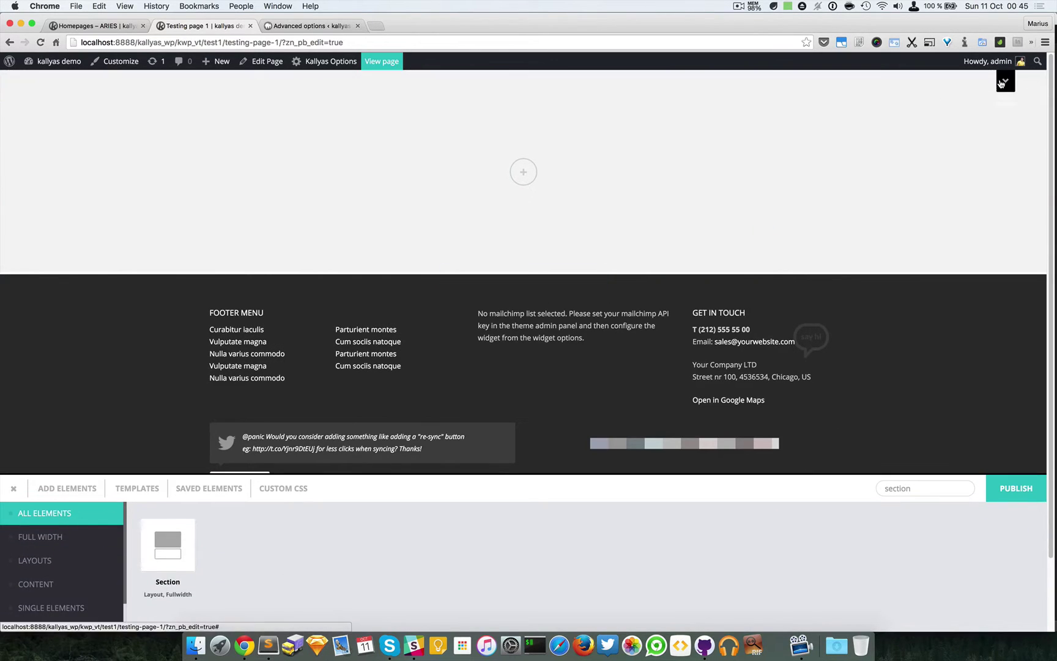
# Show the header again and add a Custom Sub-header, found via 'custom su', at the page top.
pyautogui.click(1003, 81)
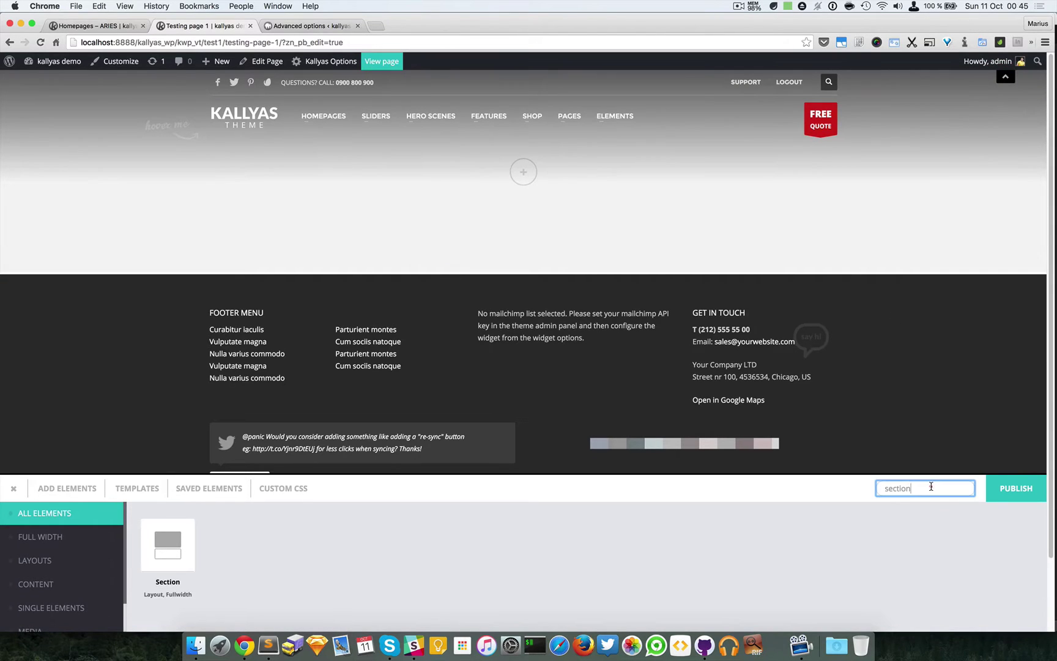
pyautogui.doubleClick(931, 485)
pyautogui.press('BackSpace')
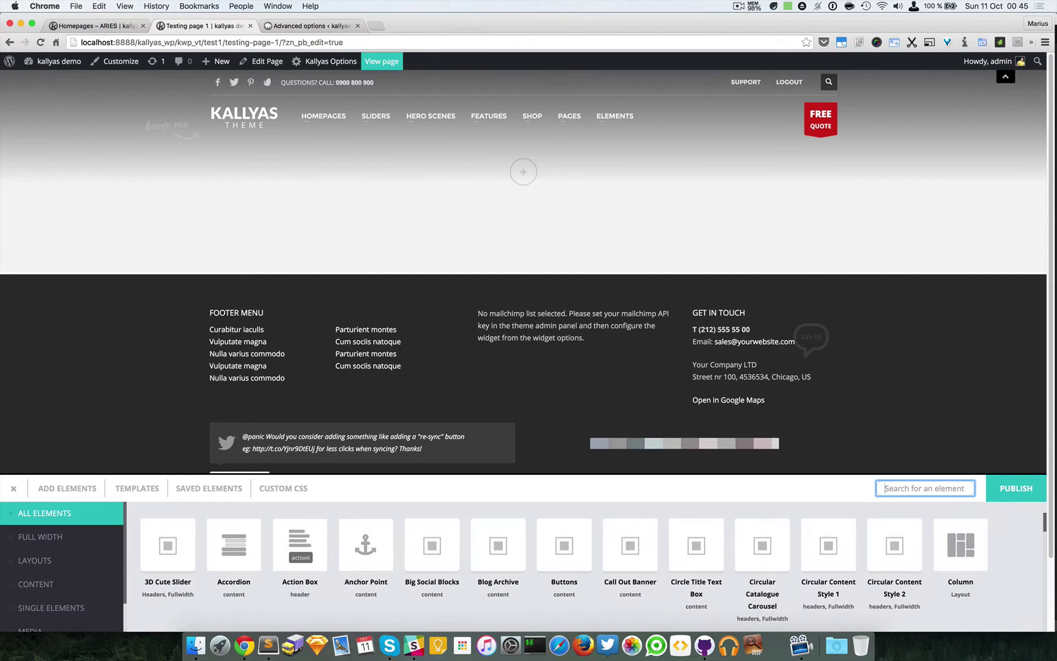
pyautogui.write('custom contain')
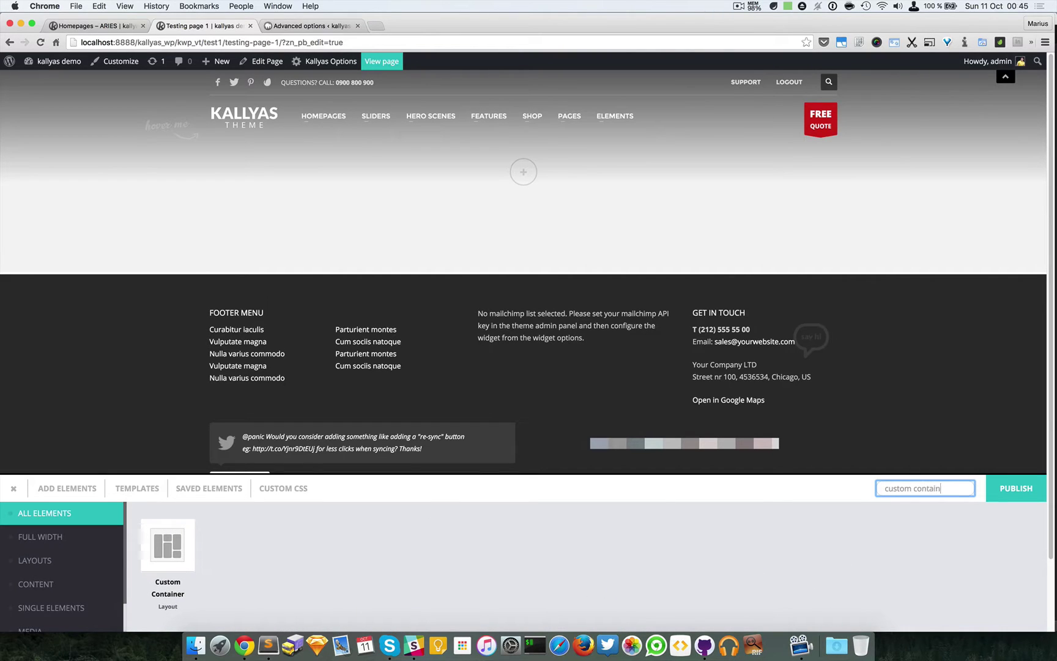
pyautogui.press('super+a')
pyautogui.write('custom su')
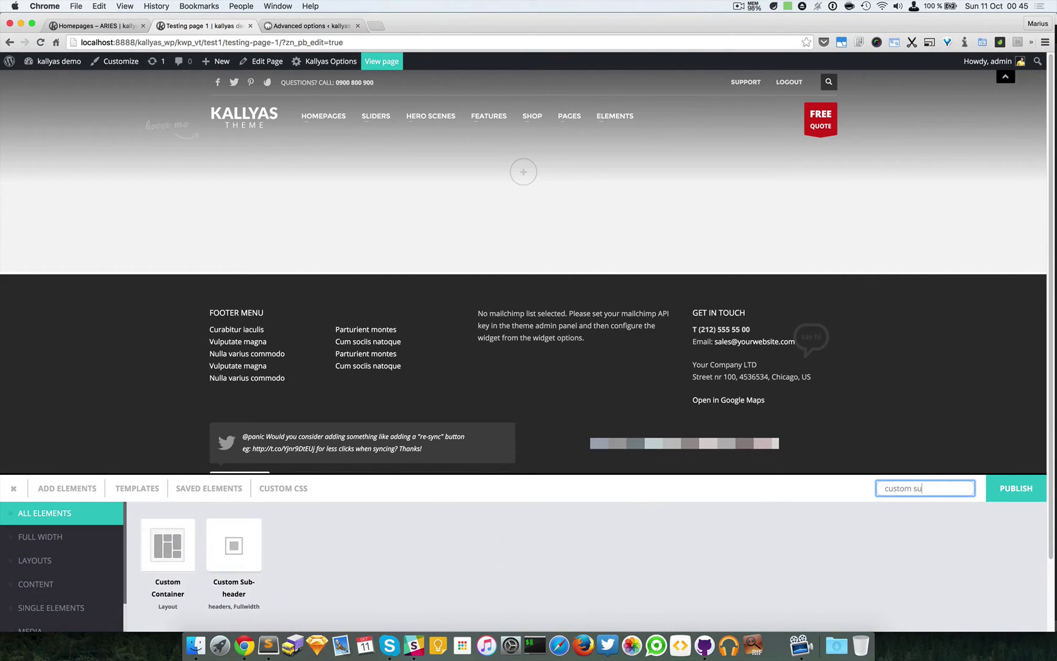
pyautogui.moveTo(168, 549); pyautogui.dragTo(526, 153)
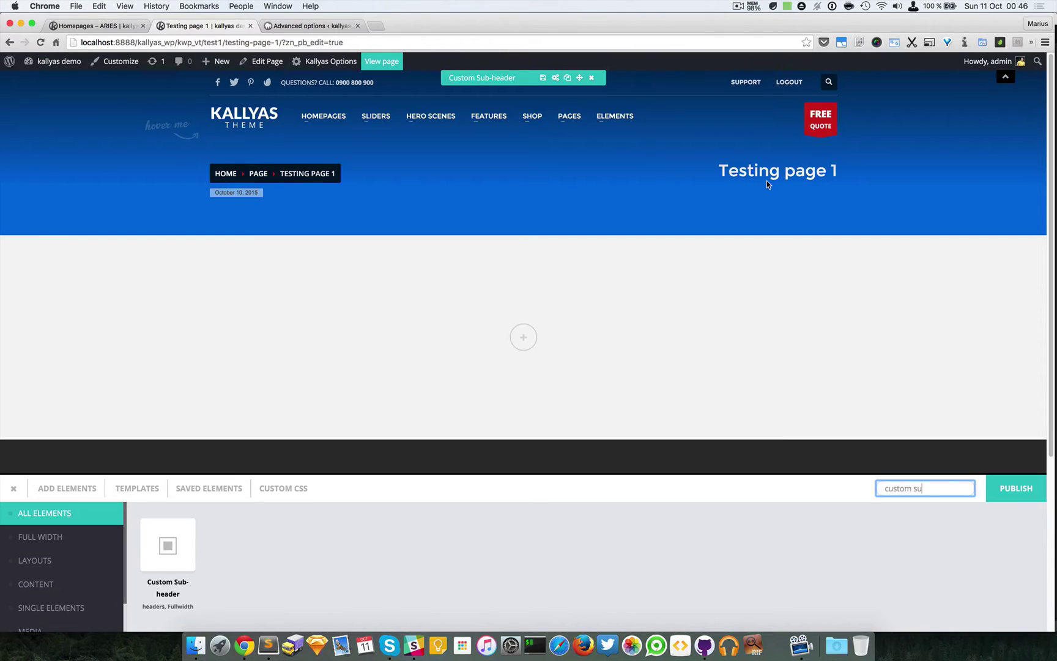
# Add the saved 'Contact form section' element from Saved Elements onto the page.
pyautogui.click(238, 489)
pyautogui.scroll(-1, 255, 524)
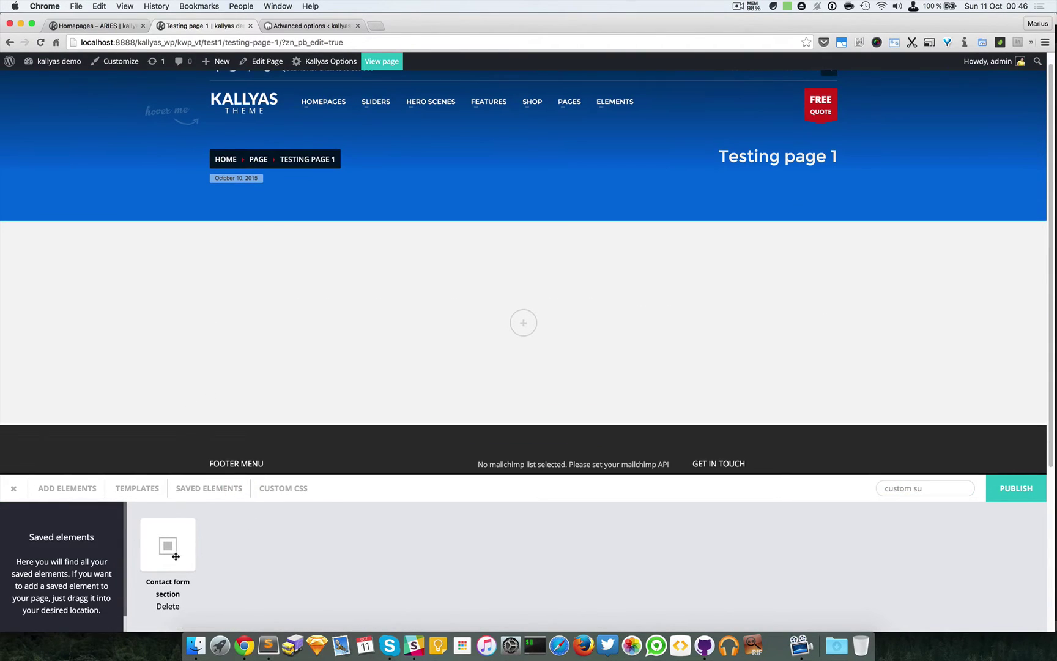
pyautogui.moveTo(175, 556); pyautogui.dragTo(395, 424)
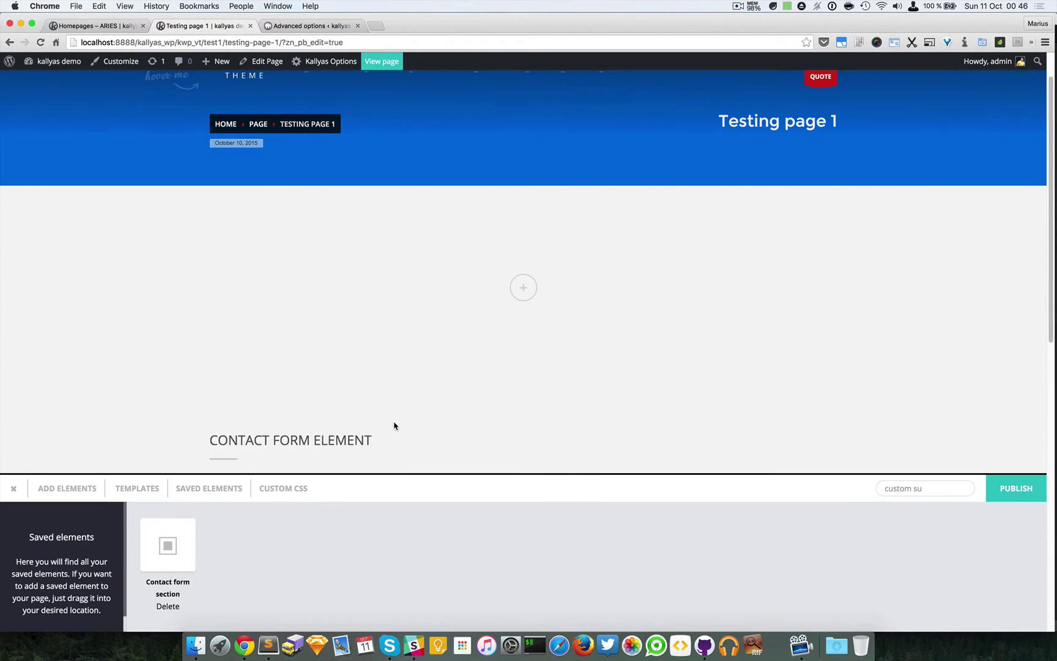
# Publish Testing page 1 to save it.
pyautogui.scroll(-5, 394, 425)
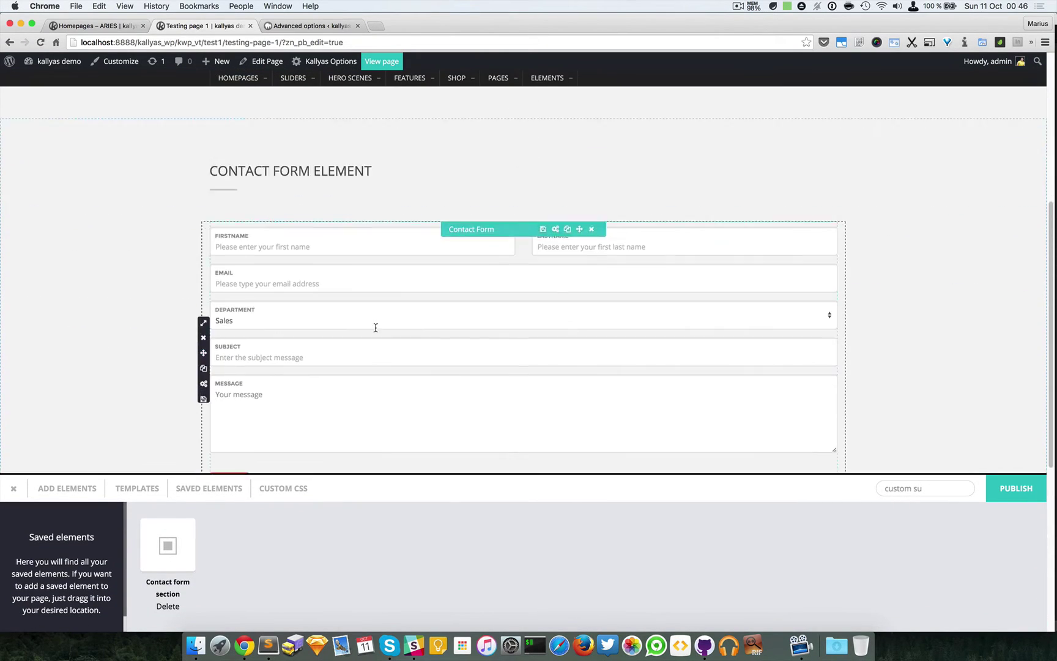
pyautogui.scroll(-1, 318, 269)
pyautogui.scroll(-5, 349, 342)
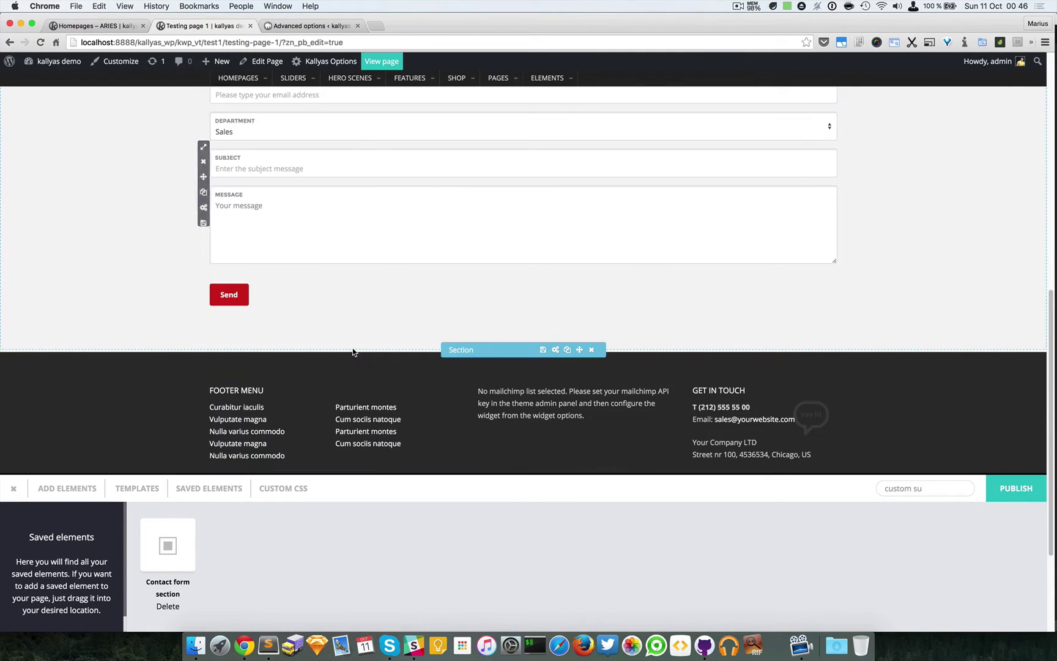
pyautogui.scroll(6, 431, 347)
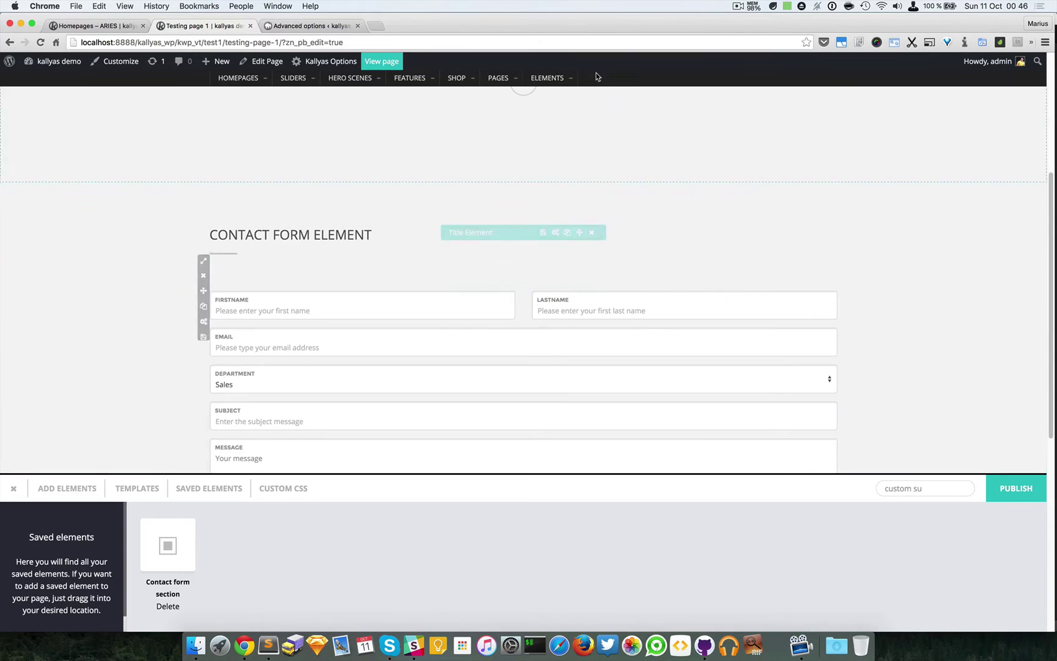
pyautogui.moveTo(569, 79)
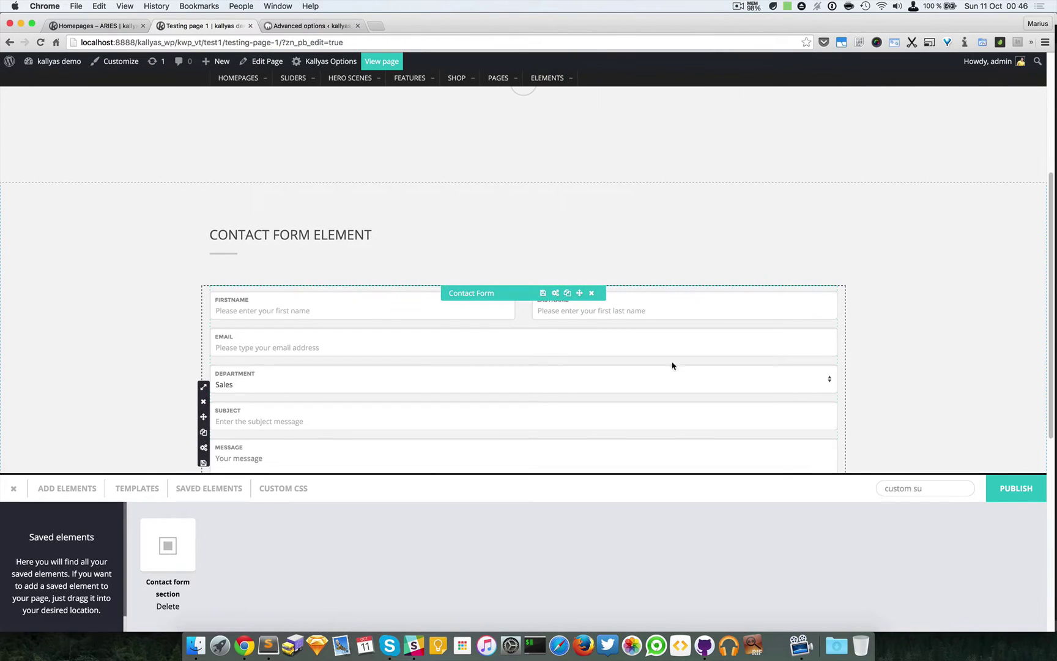
pyautogui.click(1003, 488)
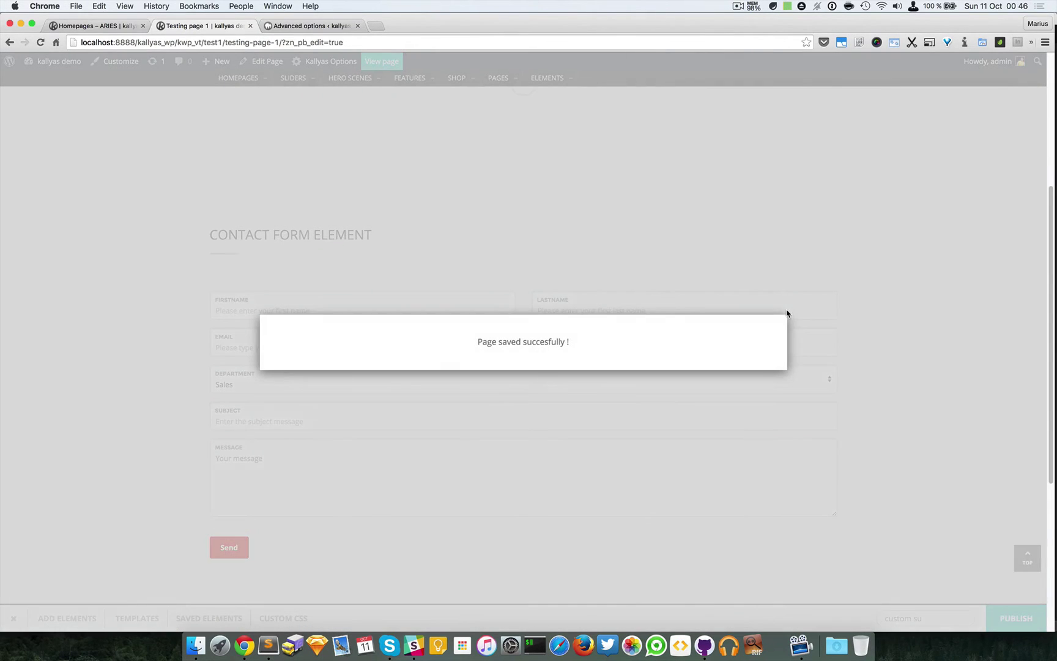
# Scroll through Testing page 1 to review its sub-header, empty section and contact form, ending at the top.
pyautogui.scroll(4, 524, 294)
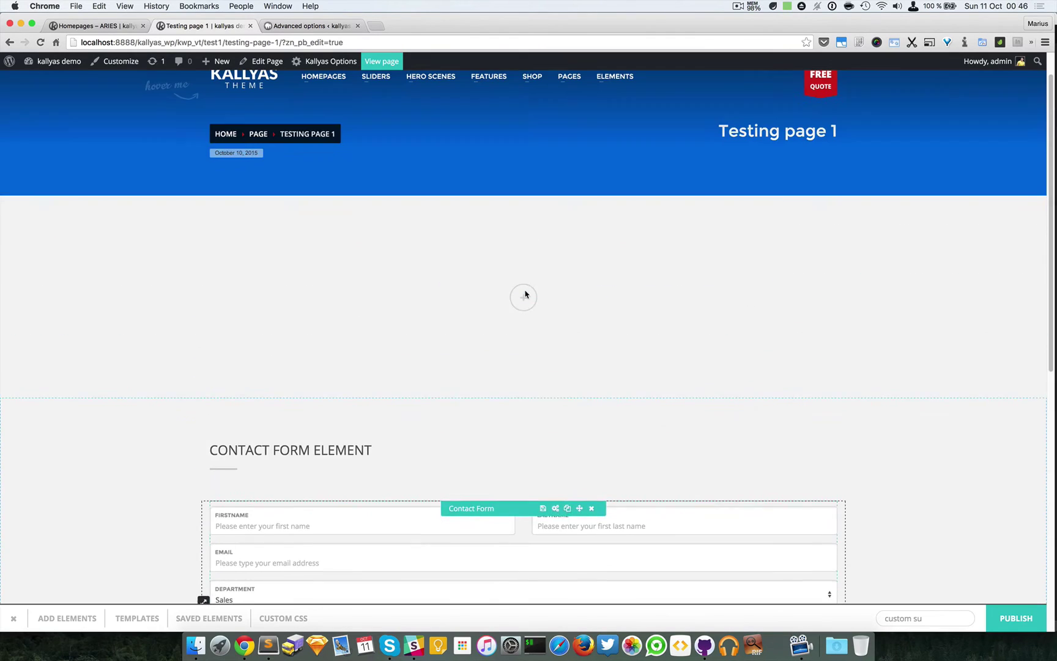
pyautogui.scroll(1, 525, 295)
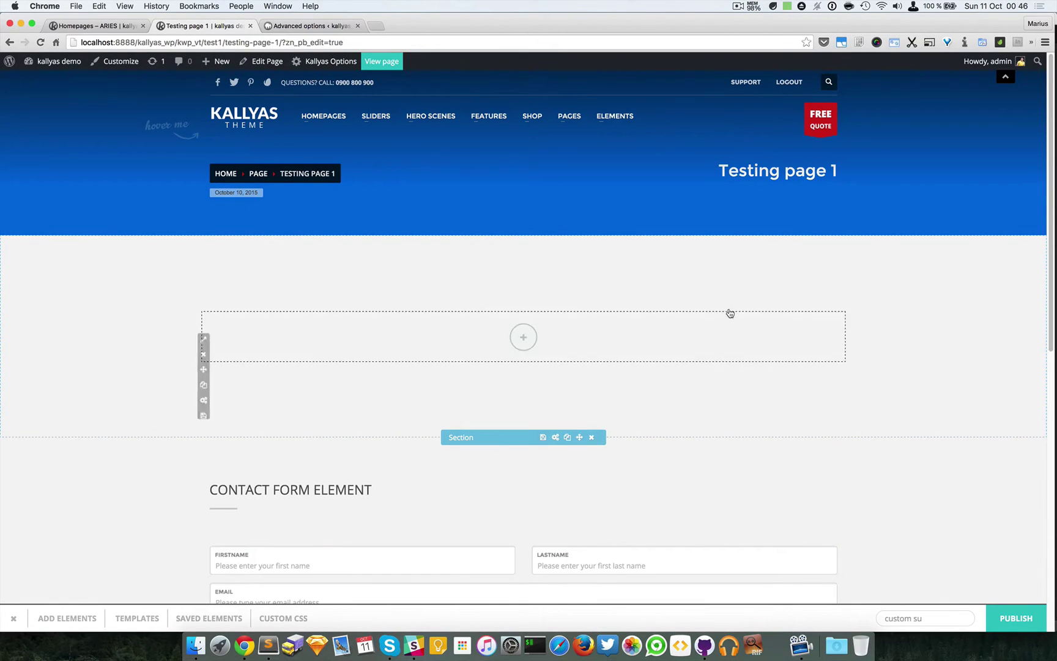
pyautogui.scroll(-8, 911, 332)
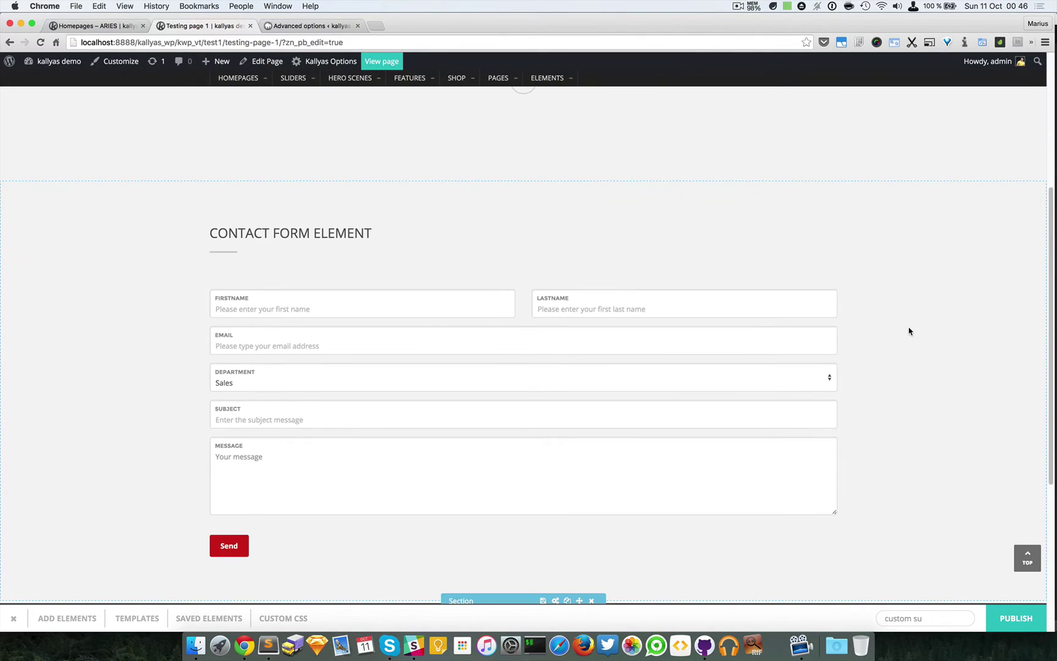
pyautogui.scroll(-2, 304, 227)
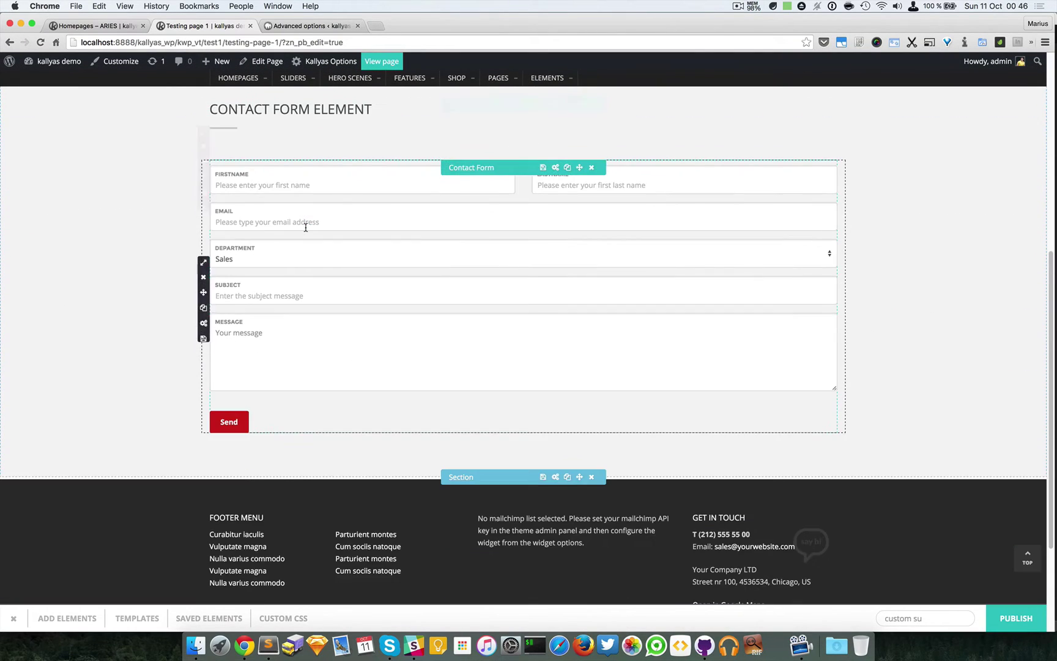
pyautogui.scroll(2, 339, 263)
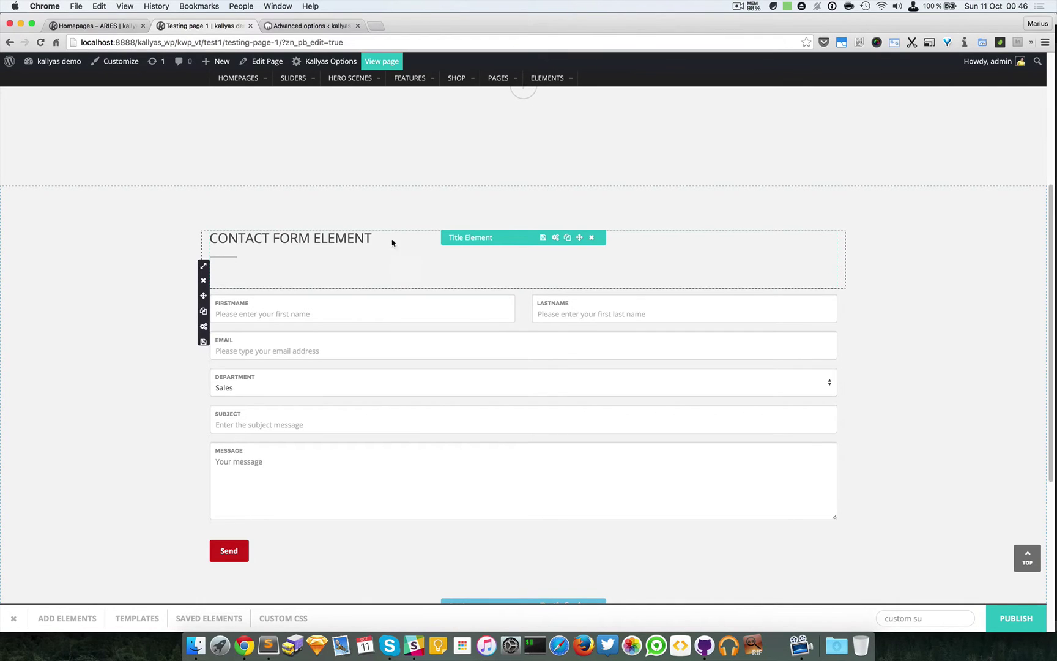
pyautogui.scroll(3, 391, 230)
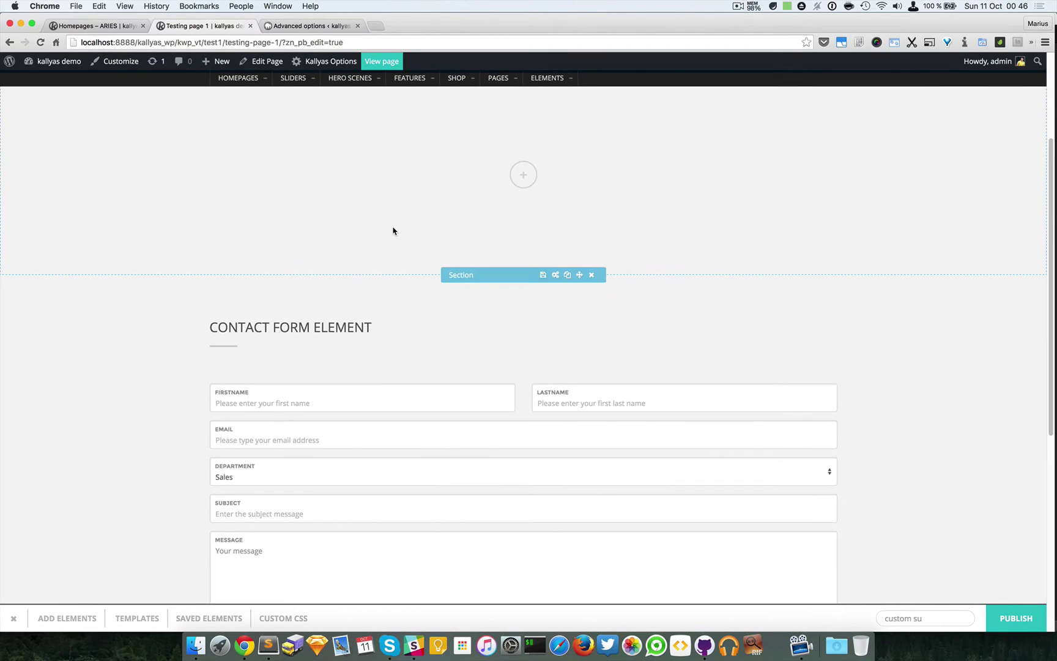
pyautogui.scroll(5, 393, 230)
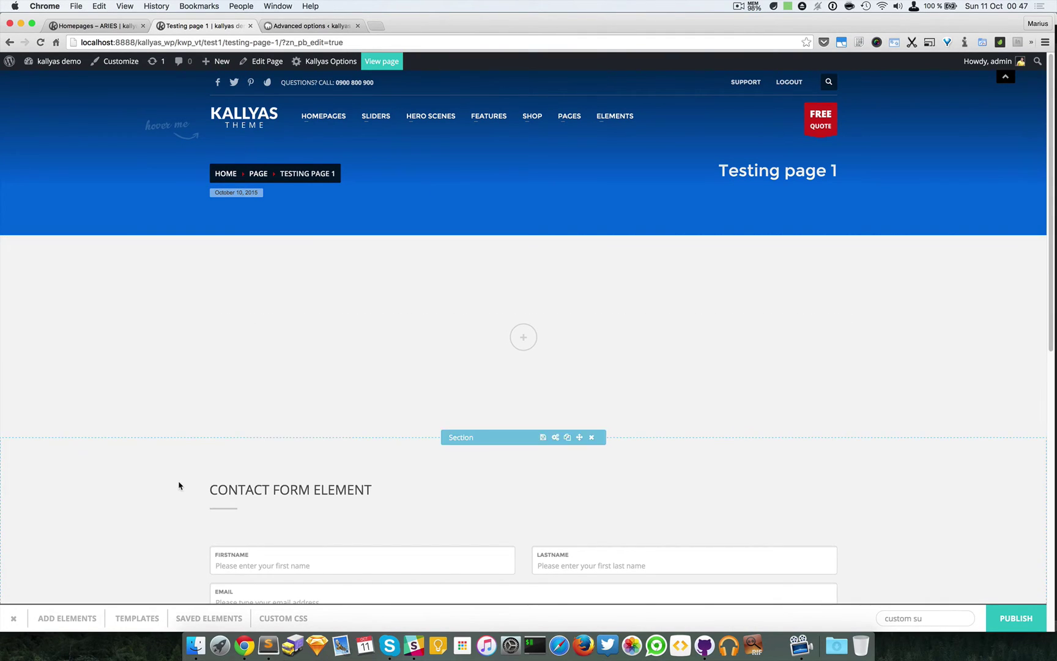
# Save Testing page 1's layout as a new page template named 'Template 1'.
pyautogui.click(148, 617)
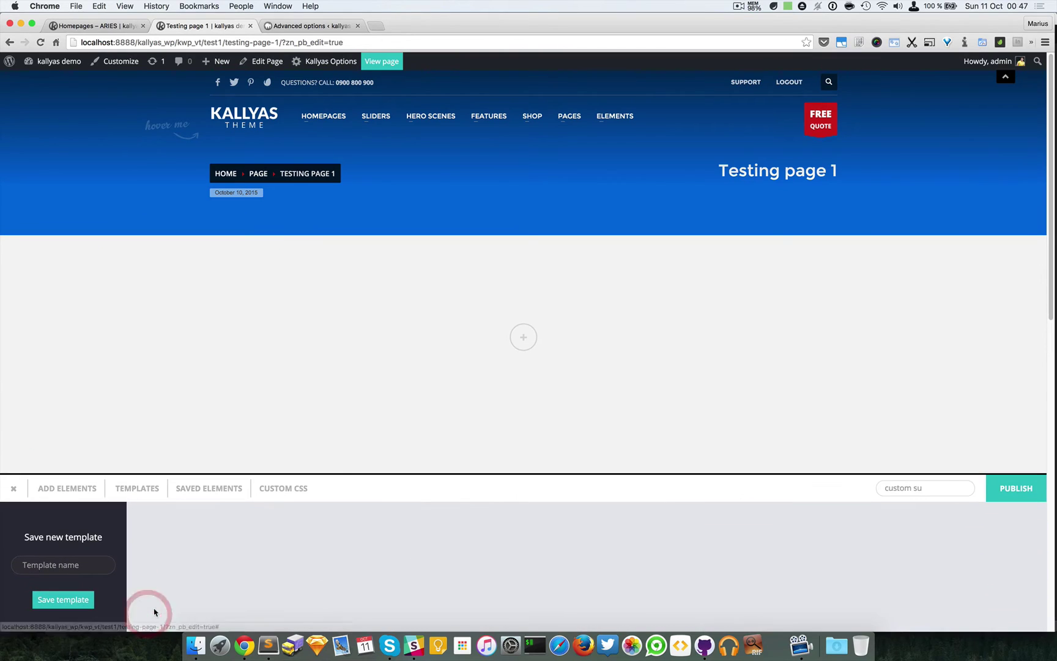
pyautogui.click(61, 564)
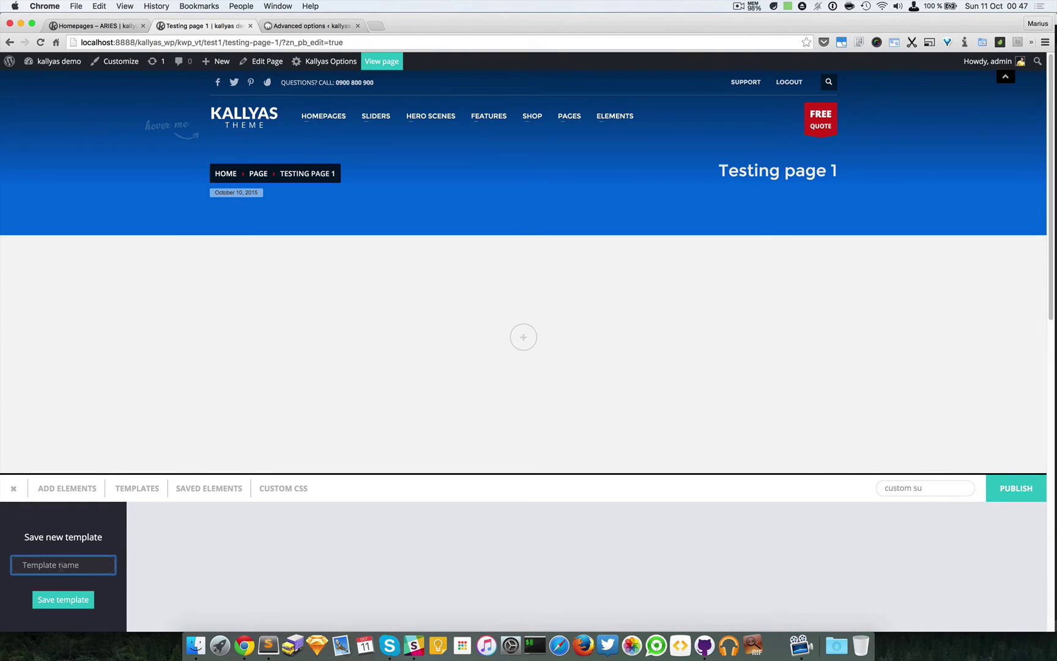
pyautogui.write('Tesmp')
pyautogui.press('BackSpace')
pyautogui.press('BackSpace')
pyautogui.press('BackSpace')
pyautogui.press('BackSpace')
pyautogui.write('emplate 1')
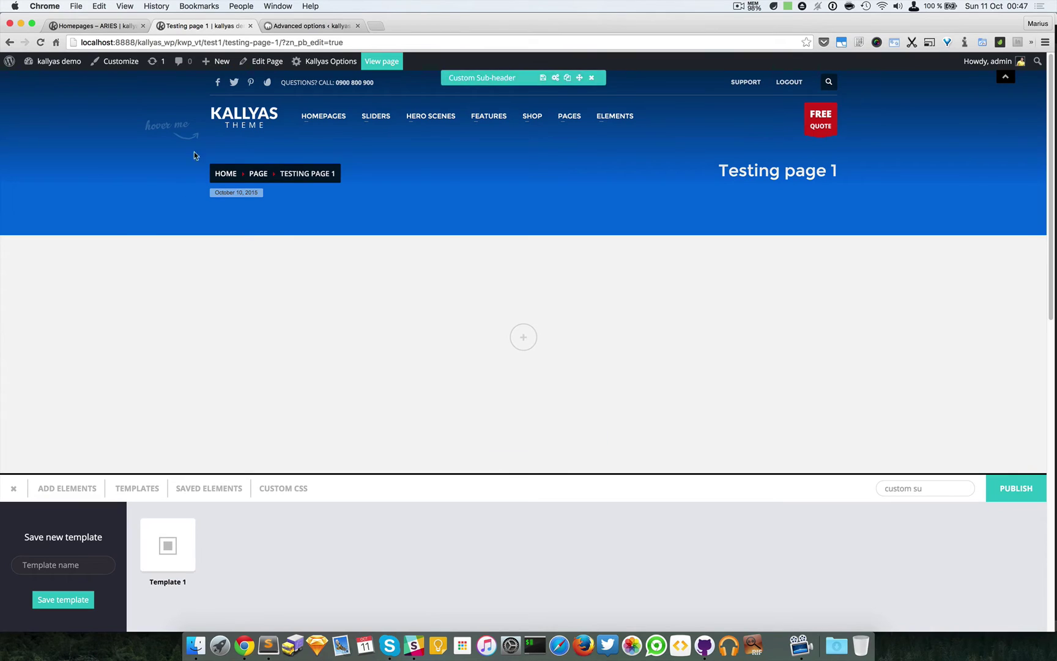
# Start a new WordPress page titled 'testing page 2', leaving the current builder page.
pyautogui.moveTo(145, 84)
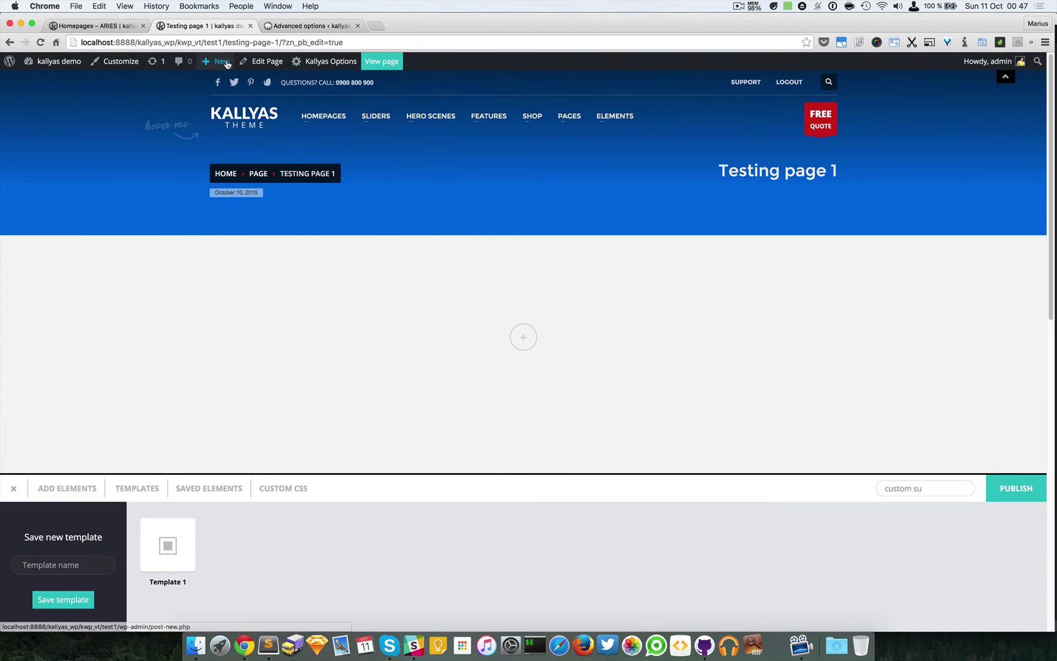
pyautogui.moveTo(221, 62)
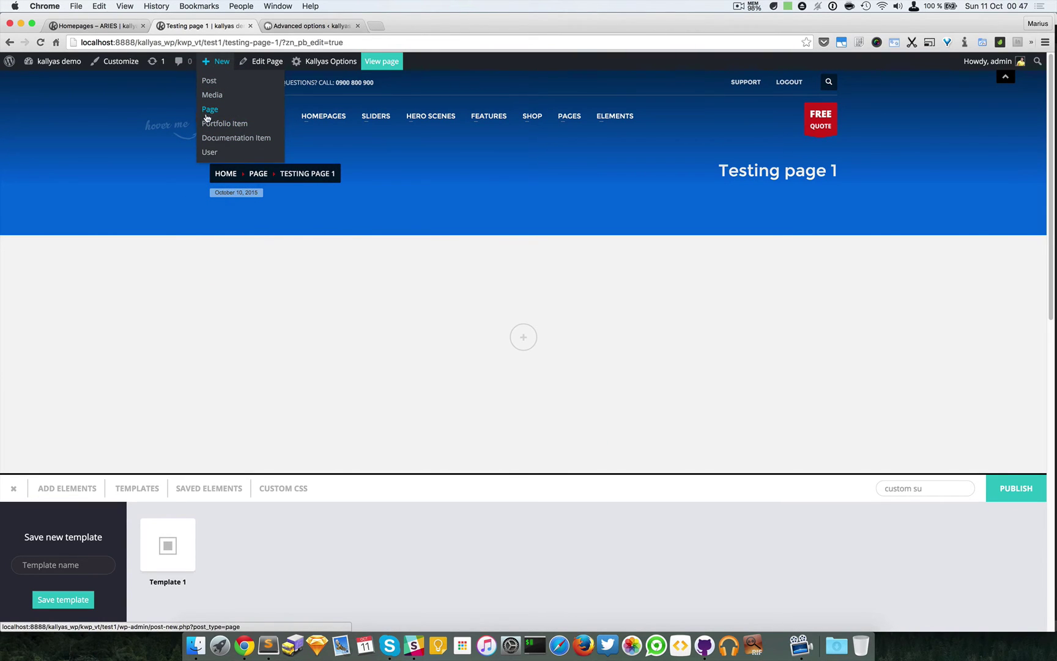
pyautogui.click(234, 115)
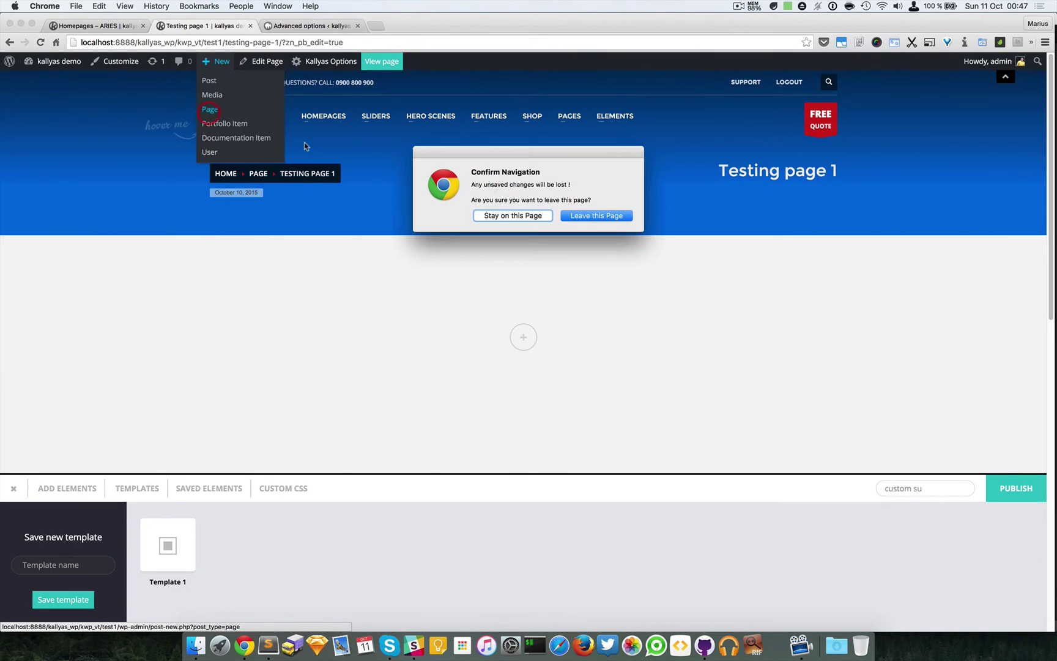
pyautogui.click(600, 215)
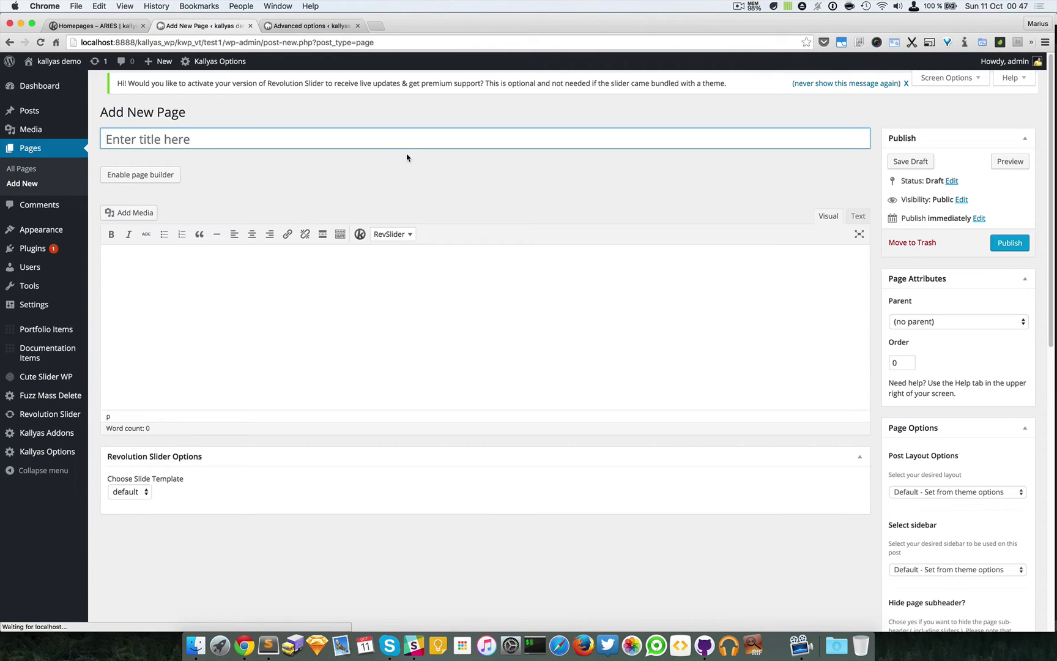
pyautogui.write('testing page 2')
# Enable the page builder, publish testing page 2, and open it in the Kallyas builder.
pyautogui.click(163, 174)
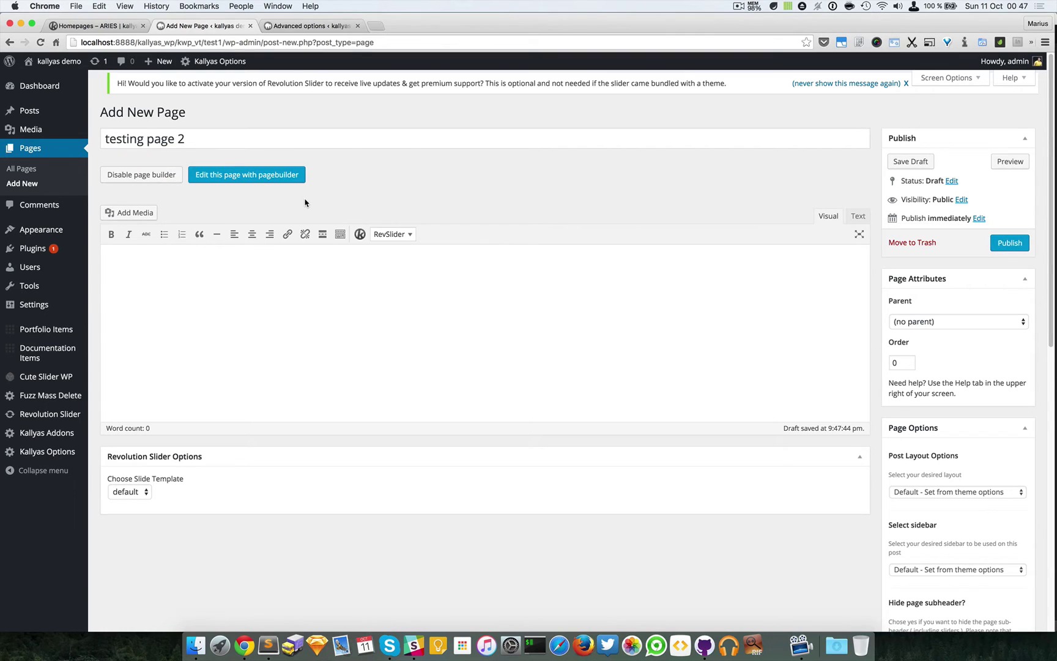
pyautogui.click(1002, 243)
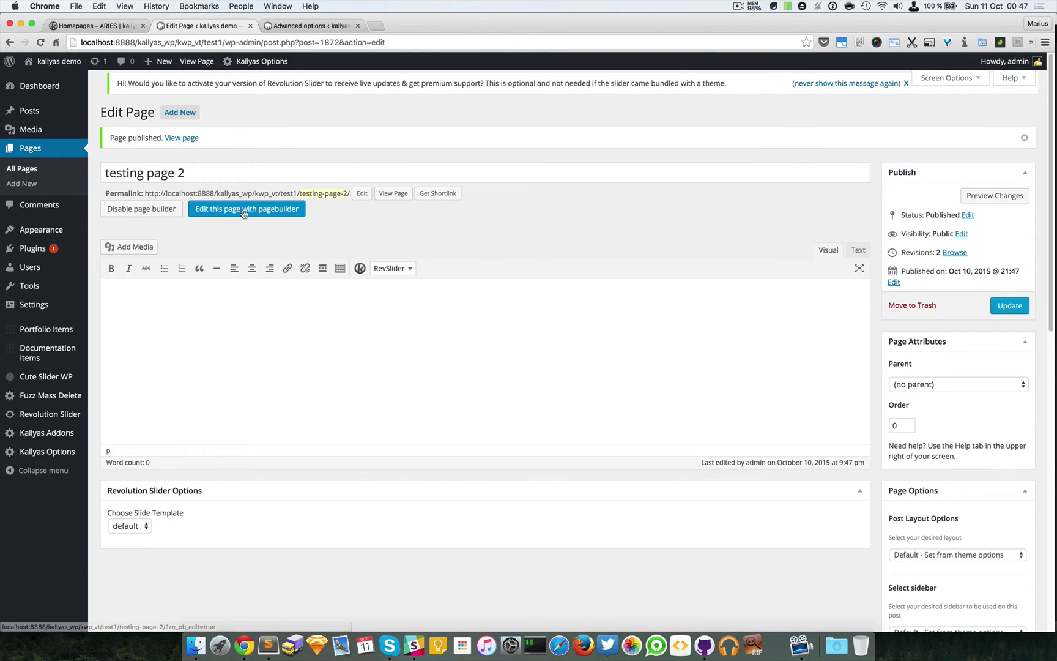
pyautogui.click(244, 211)
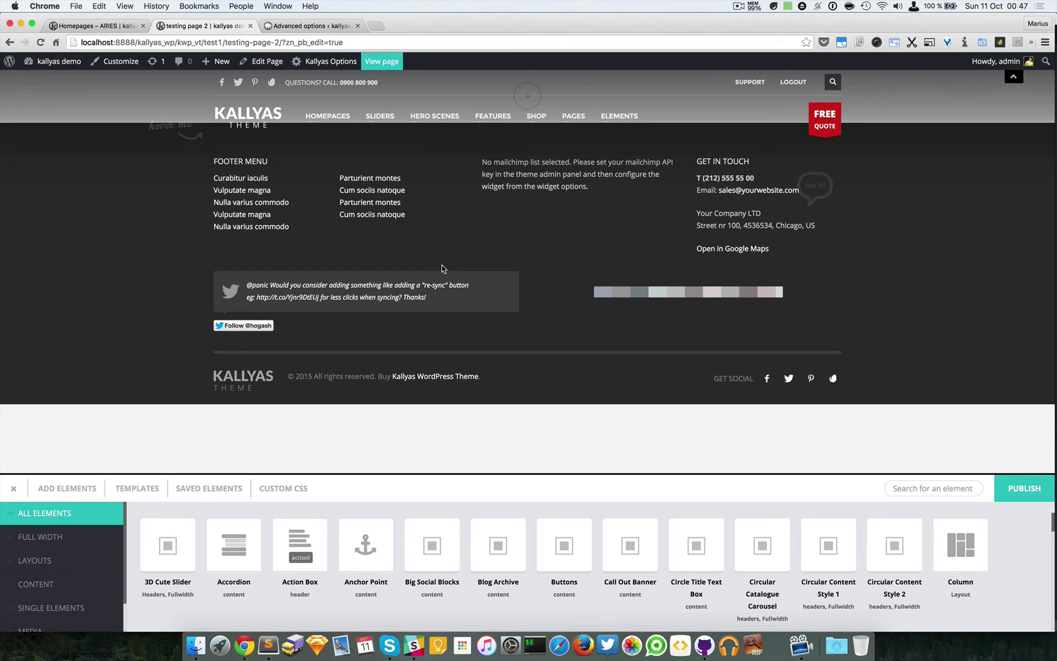
# Load the saved Template 1 into testing page 2 and confirm adding it.
pyautogui.click(141, 491)
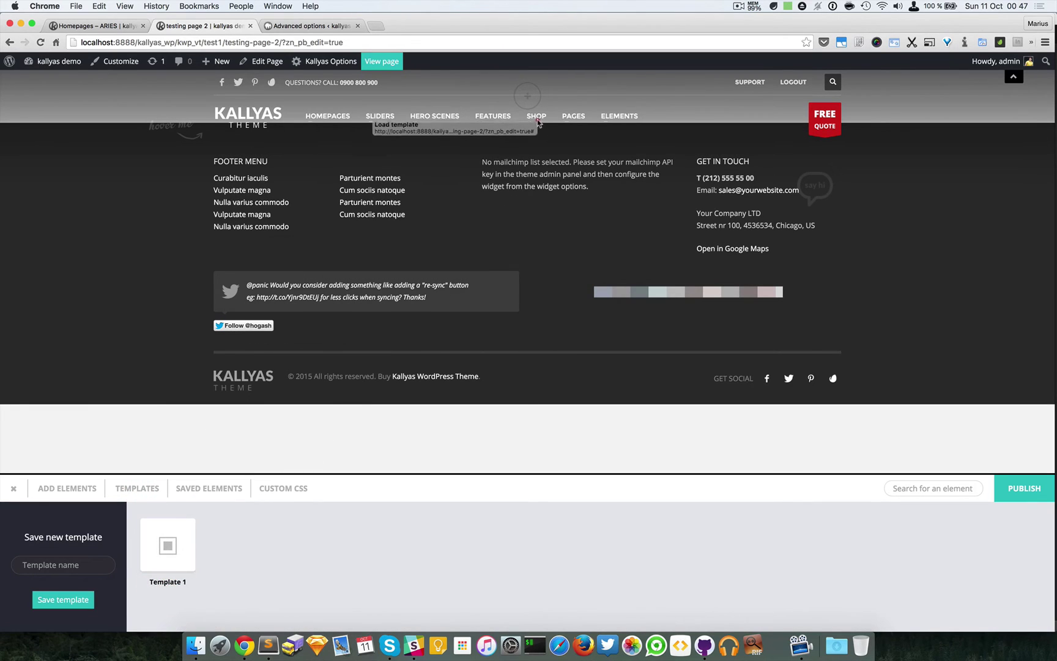
pyautogui.click(176, 543)
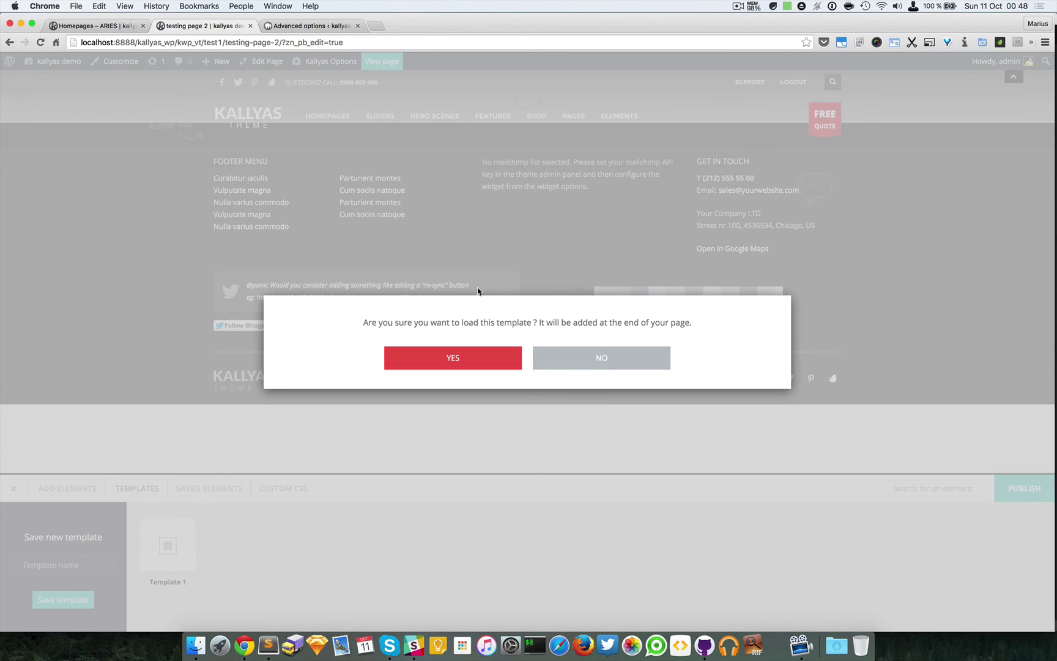
pyautogui.click(467, 359)
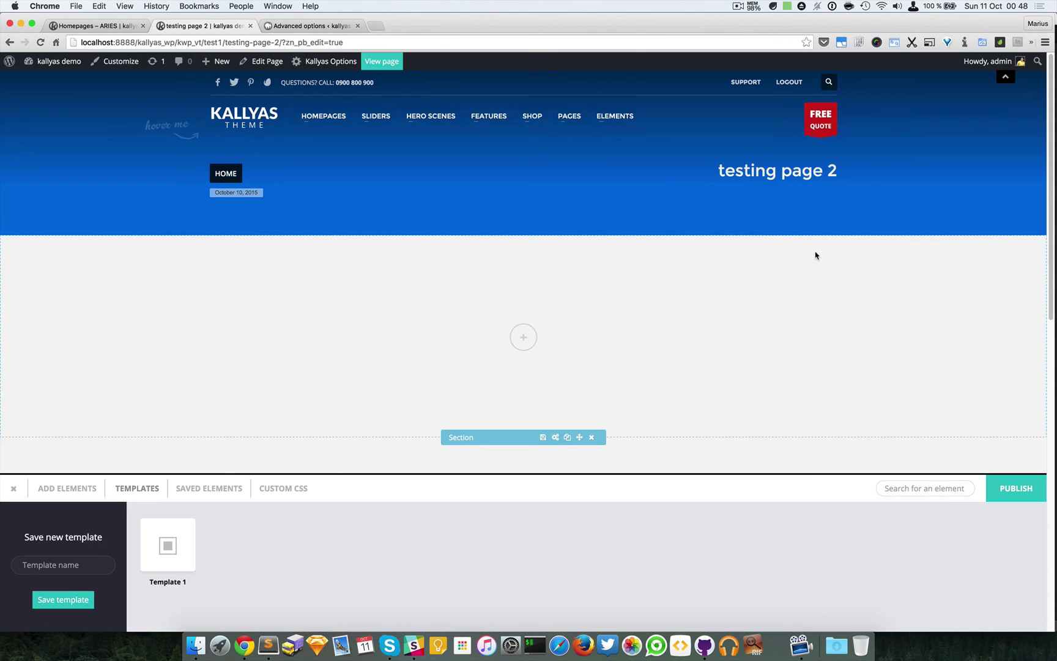
# Look over the loaded layout and publish testing page 2.
pyautogui.scroll(-10, 814, 247)
pyautogui.scroll(-5, 576, 323)
pyautogui.scroll(15, 577, 323)
pyautogui.click(1009, 490)
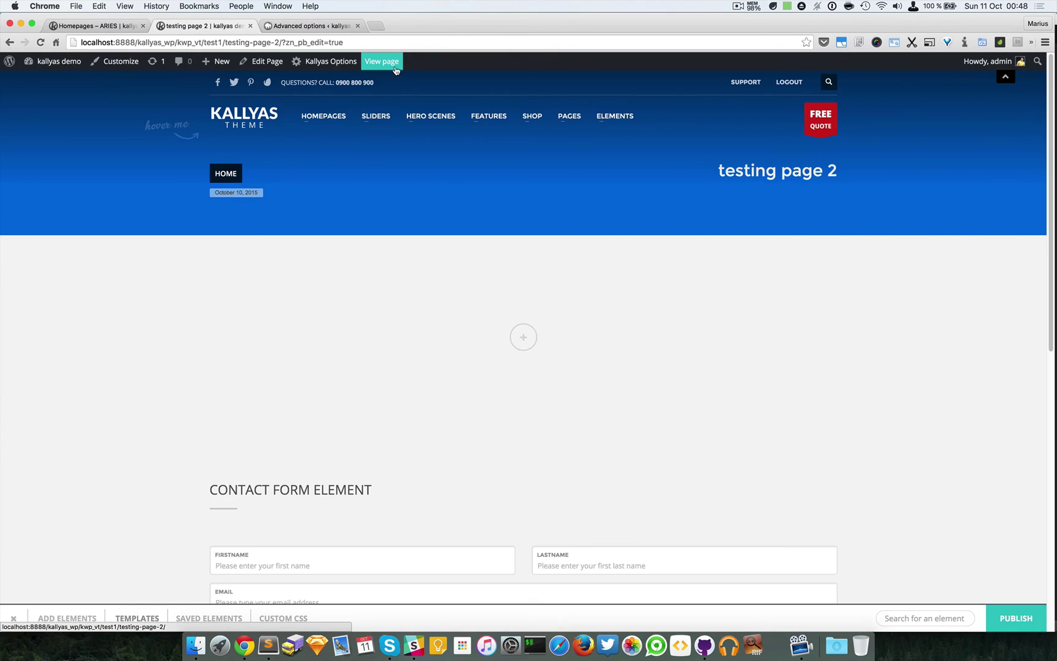
# View testing page 2 live and scroll through its sub-header, empty section and contact form.
pyautogui.click(392, 64)
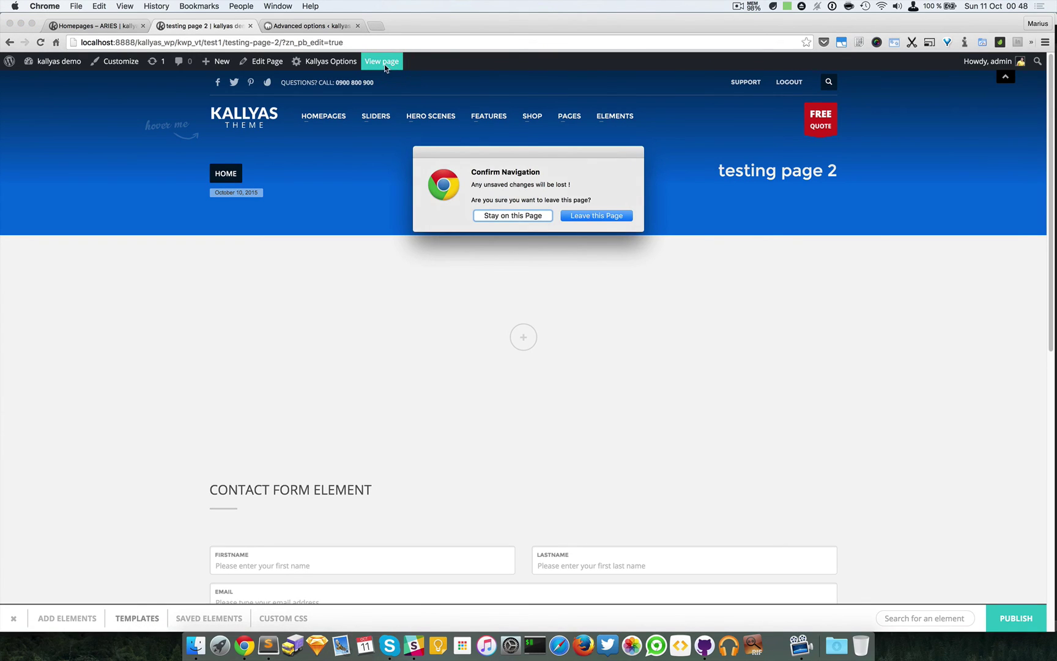
pyautogui.click(584, 218)
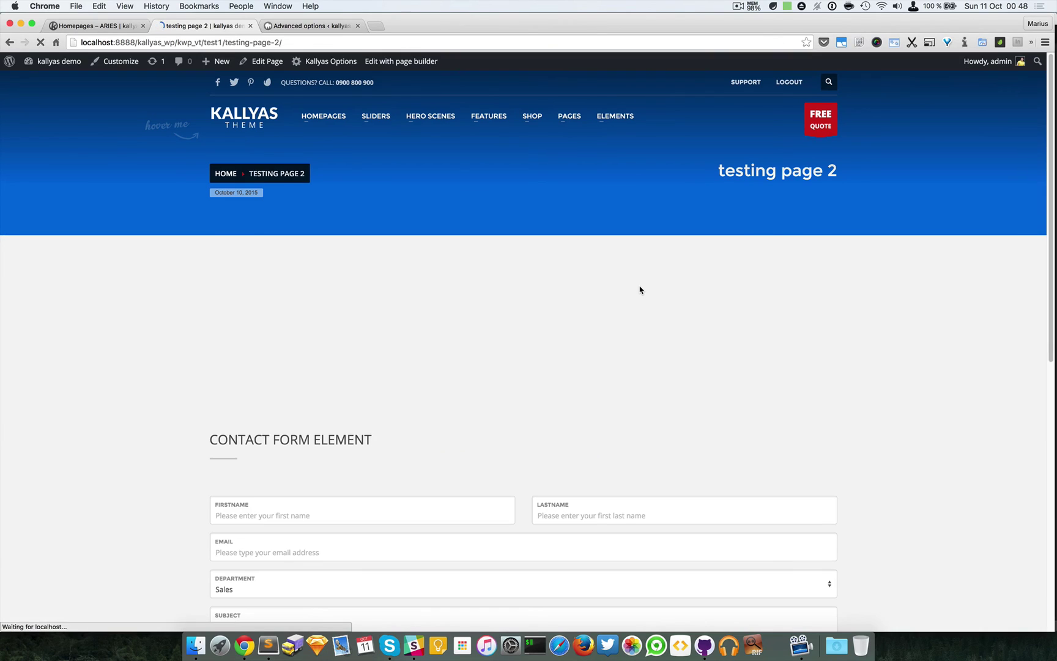
pyautogui.scroll(-5, 640, 289)
pyautogui.scroll(-4, 640, 289)
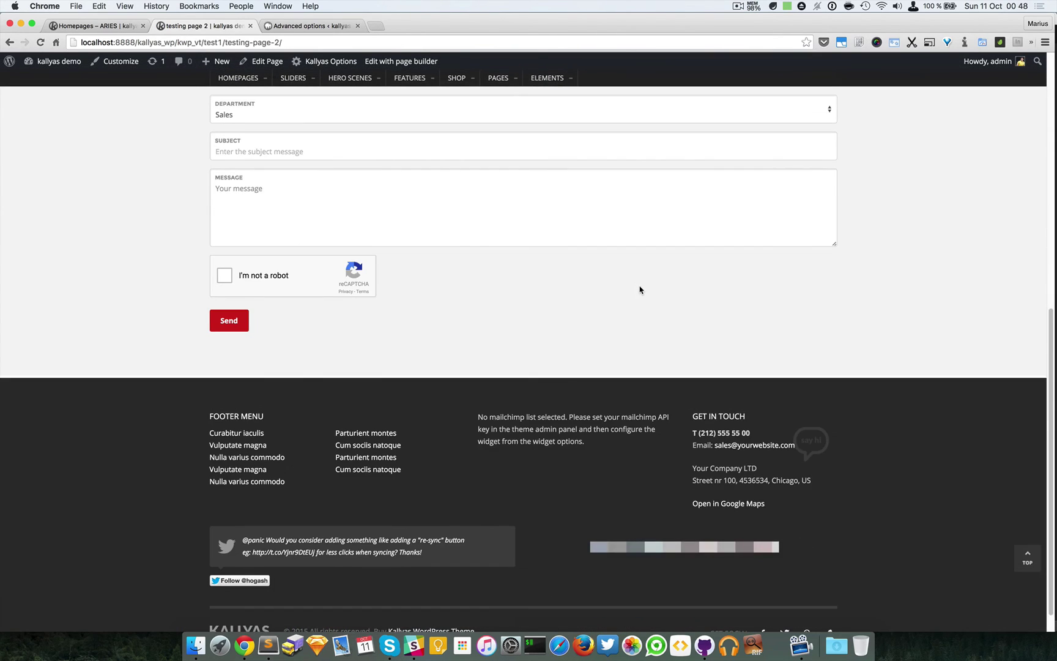
pyautogui.scroll(8, 640, 289)
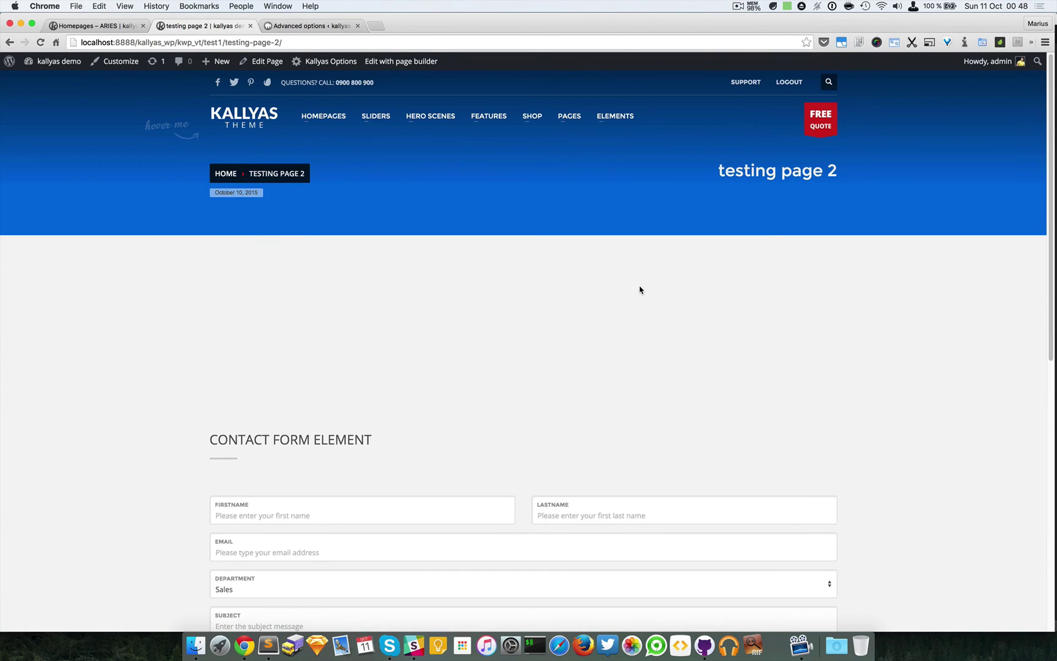
# Reopen testing page 2 in the page builder, check Saved Elements, and return to Templates.
pyautogui.click(398, 62)
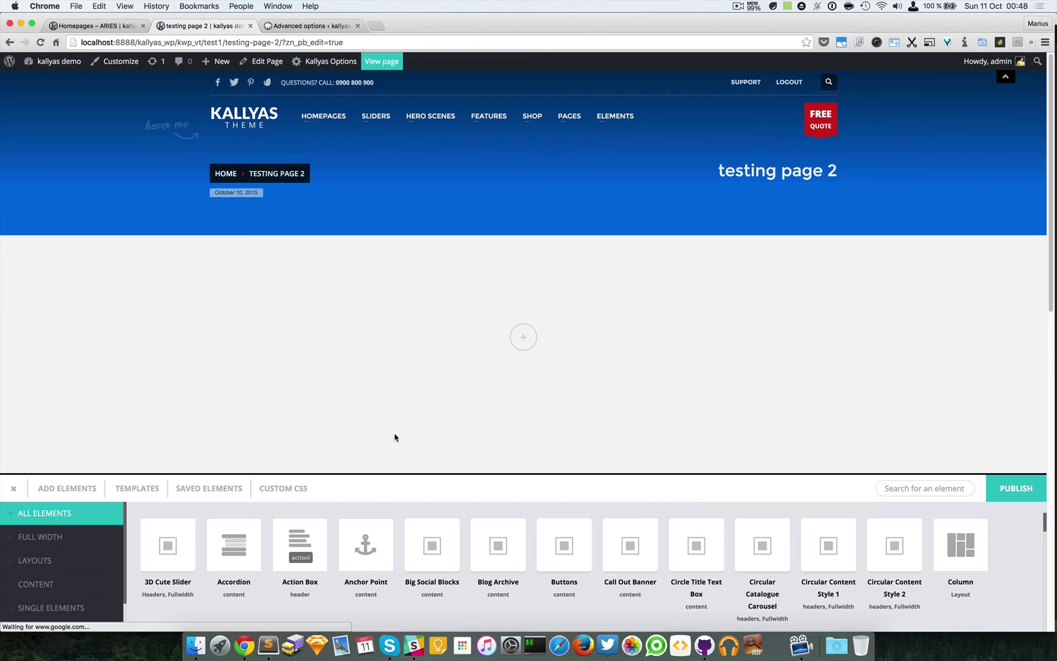
pyautogui.click(127, 488)
pyautogui.click(198, 490)
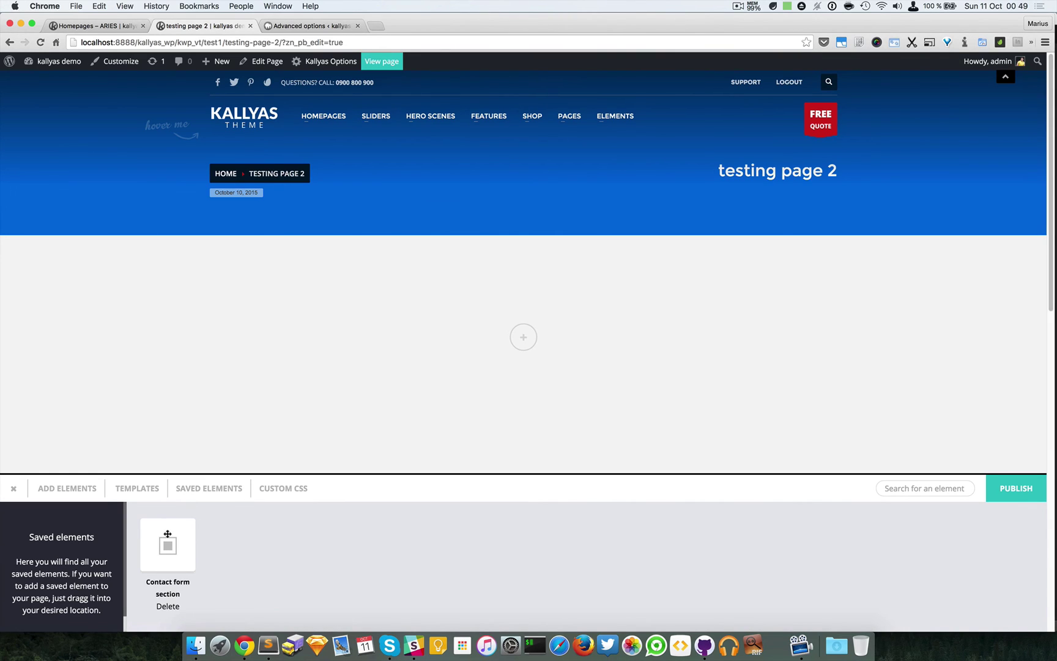
pyautogui.click(157, 491)
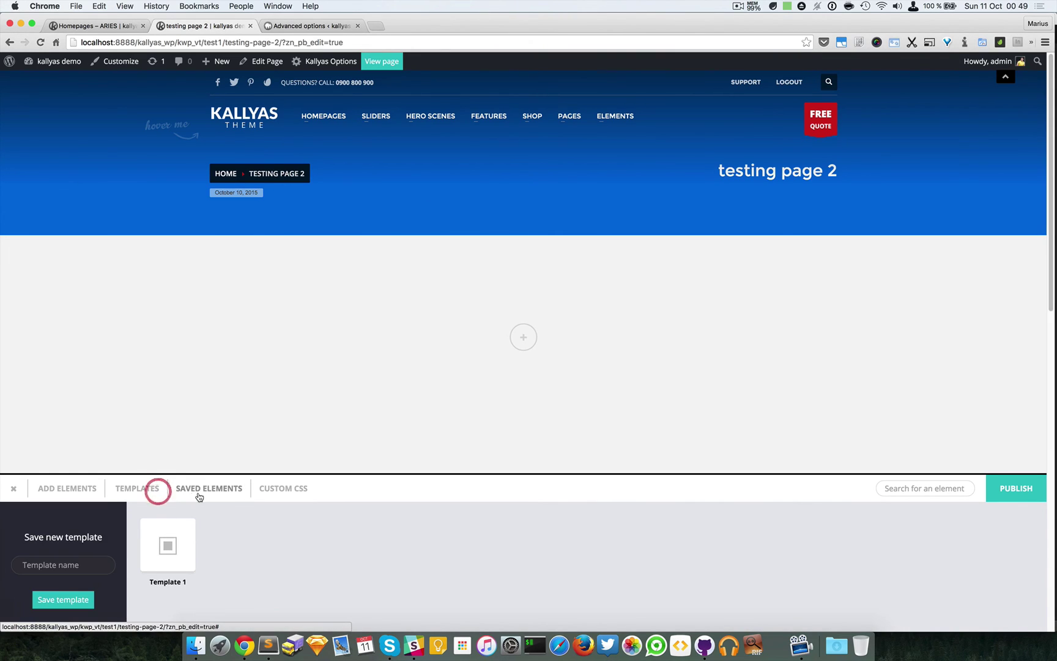